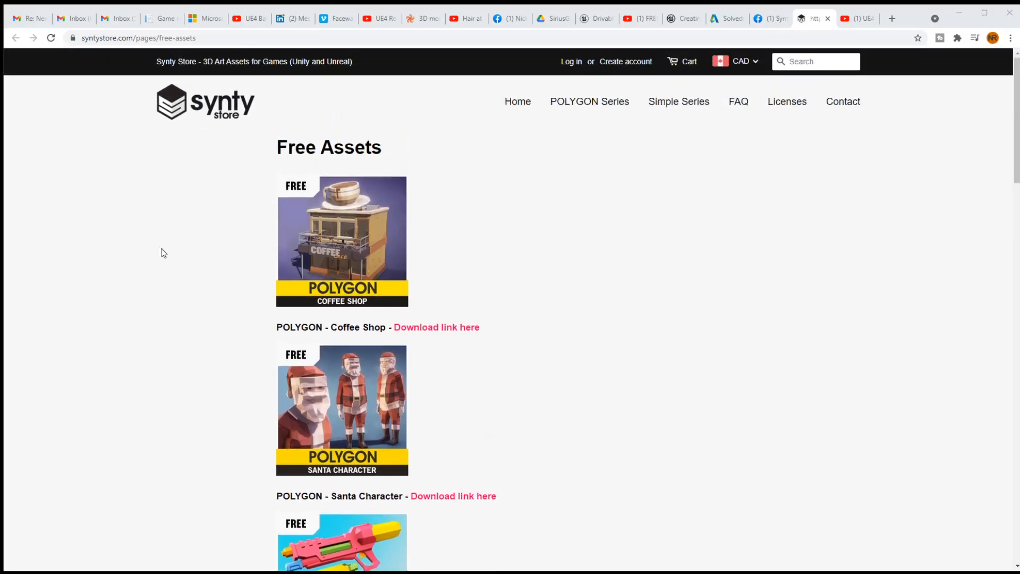
# Step: Look through the free POLYGON assets on the Synty Store page, including the Santa Character download
pyautogui.scroll(-2, 476, 207)
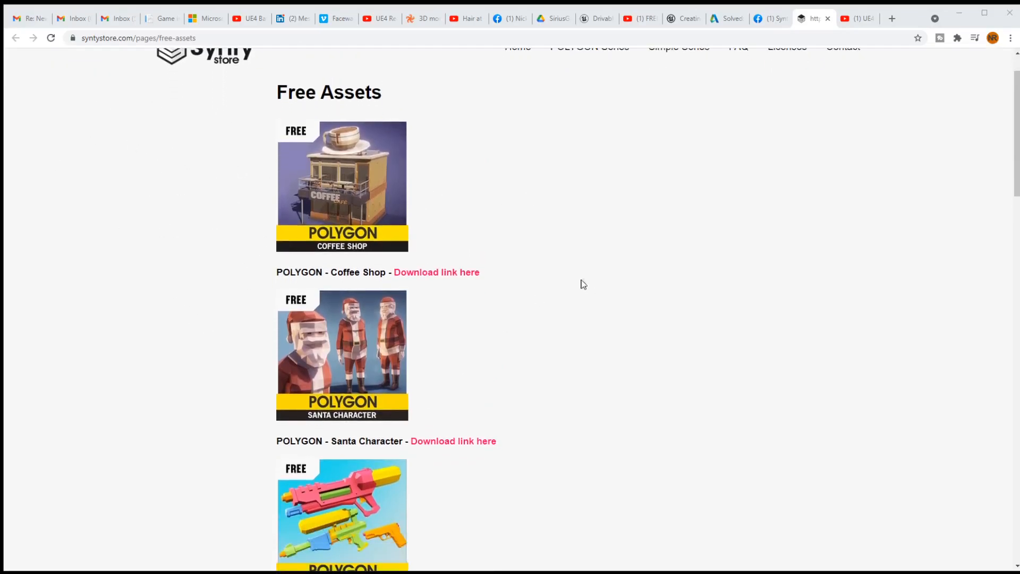
pyautogui.scroll(-1, 517, 259)
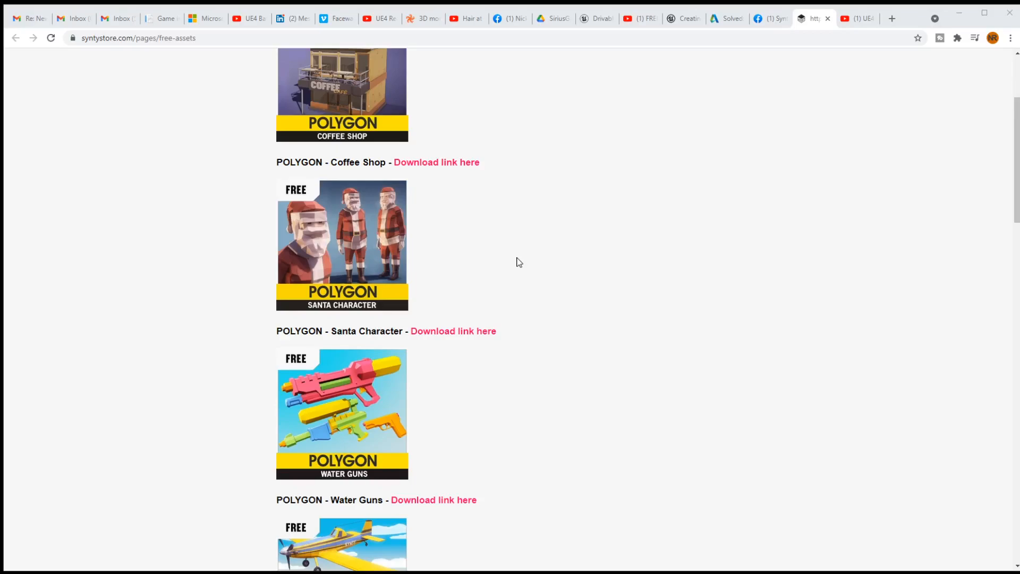
pyautogui.scroll(-2, 518, 266)
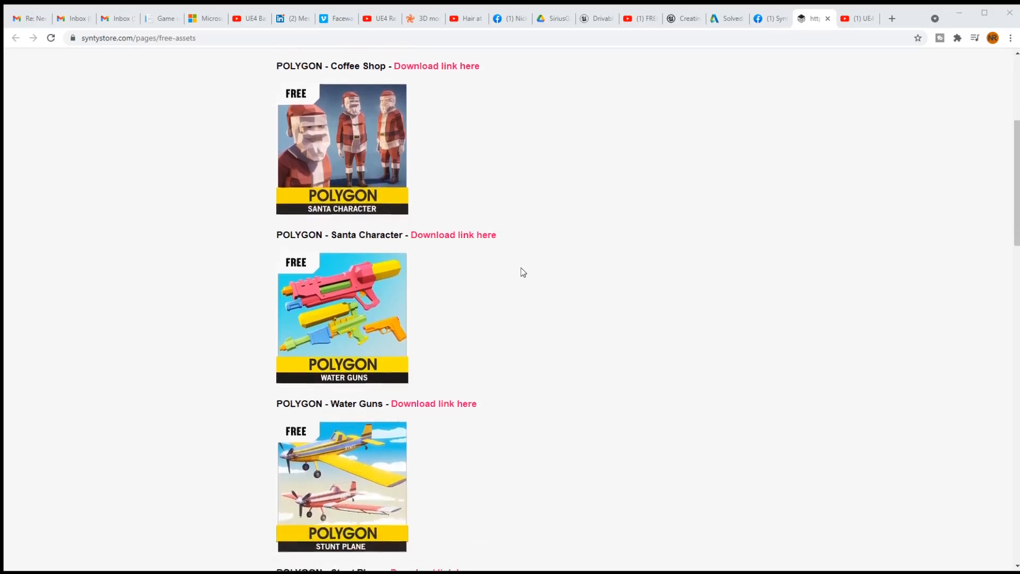
pyautogui.scroll(2, 585, 257)
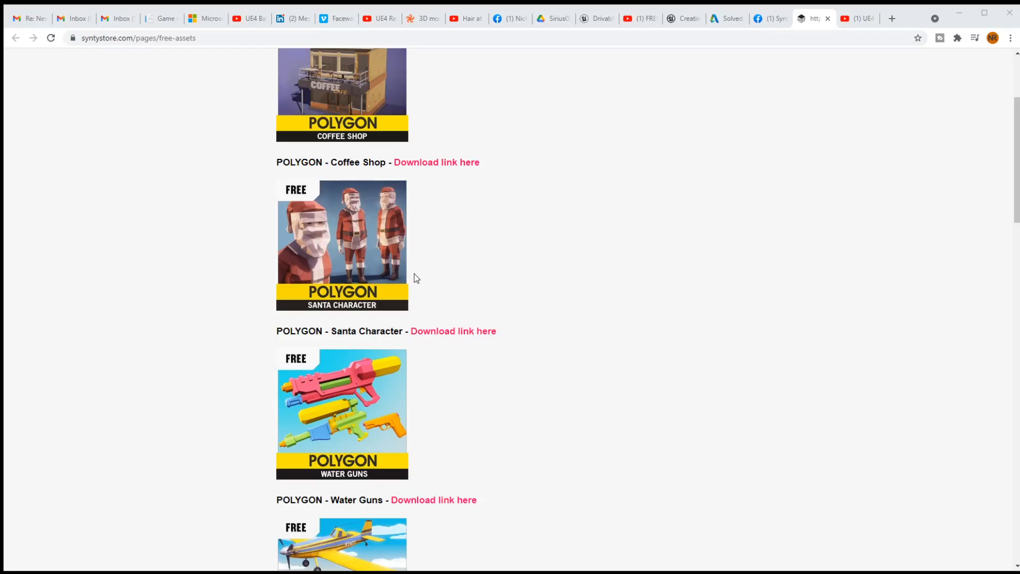
pyautogui.scroll(-7, 528, 237)
pyautogui.scroll(9, 528, 237)
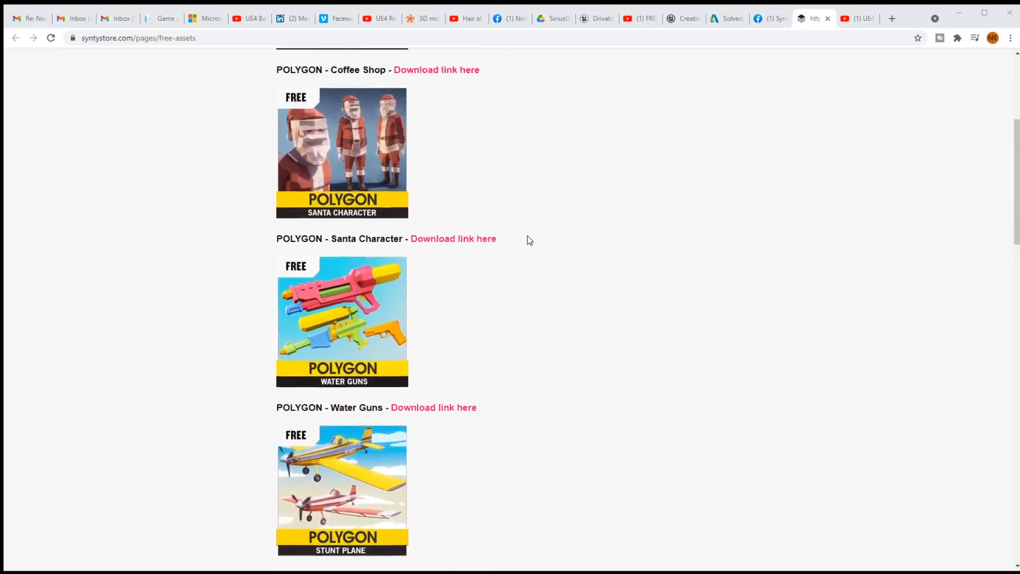
pyautogui.scroll(-1, 354, 282)
pyautogui.scroll(2, 7, 82)
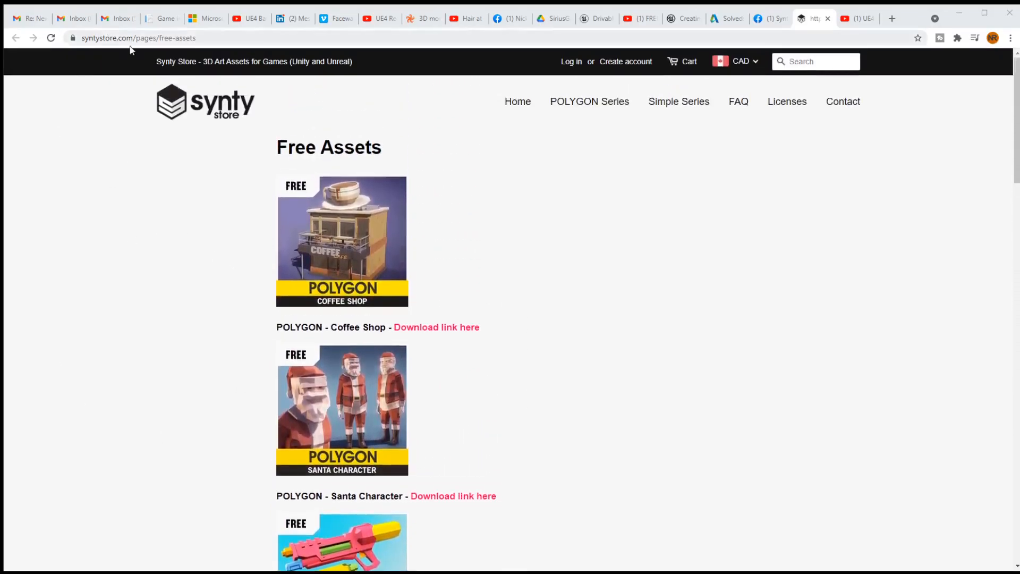
pyautogui.scroll(-2, 340, 322)
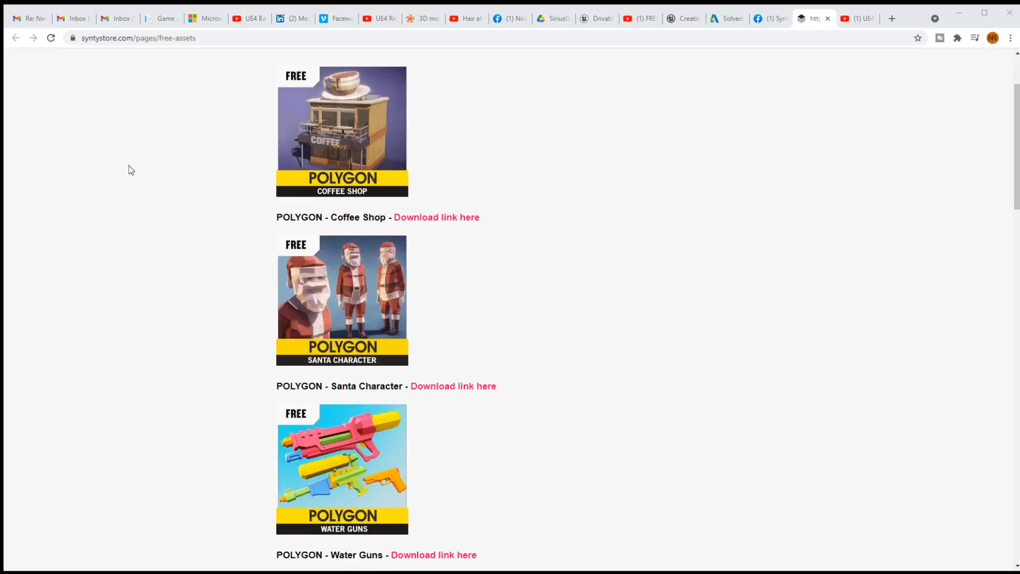
# Step: Switch from the browser to File Explorer and delete the PolygonSantaUnreal folder from UE_Projects on the Games (G:) drive
pyautogui.click(962, 14)
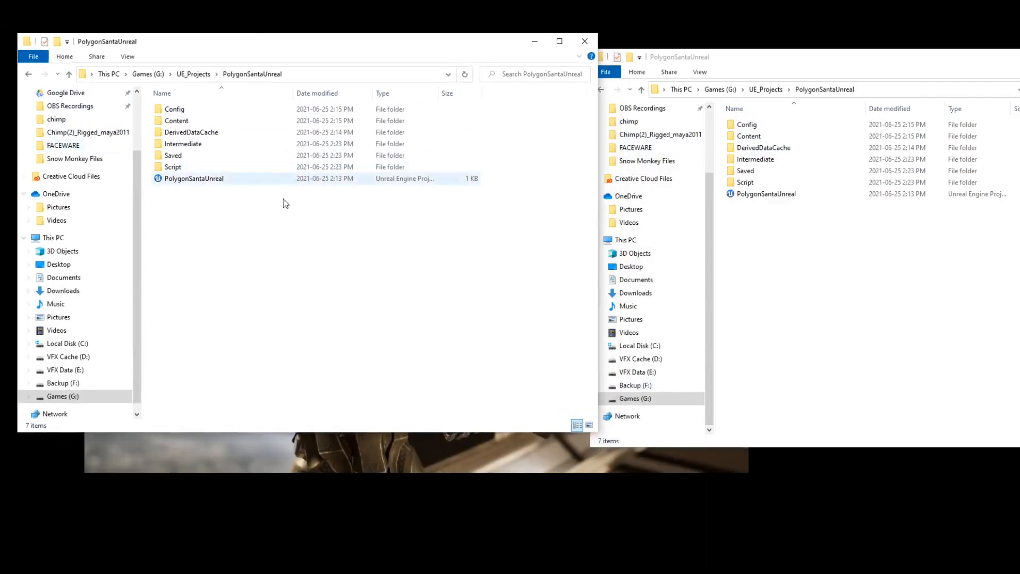
pyautogui.click(194, 74)
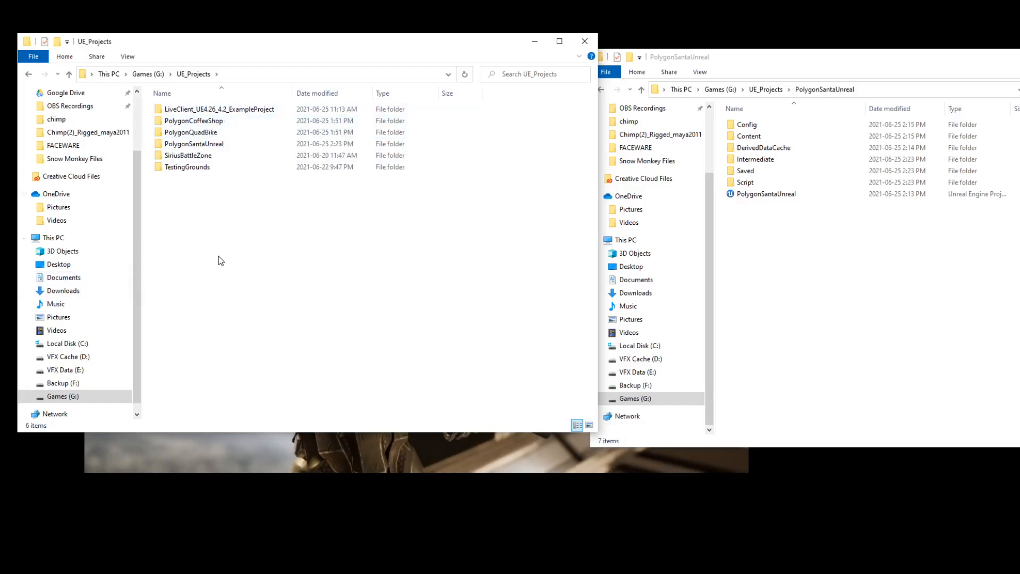
pyautogui.click(215, 144)
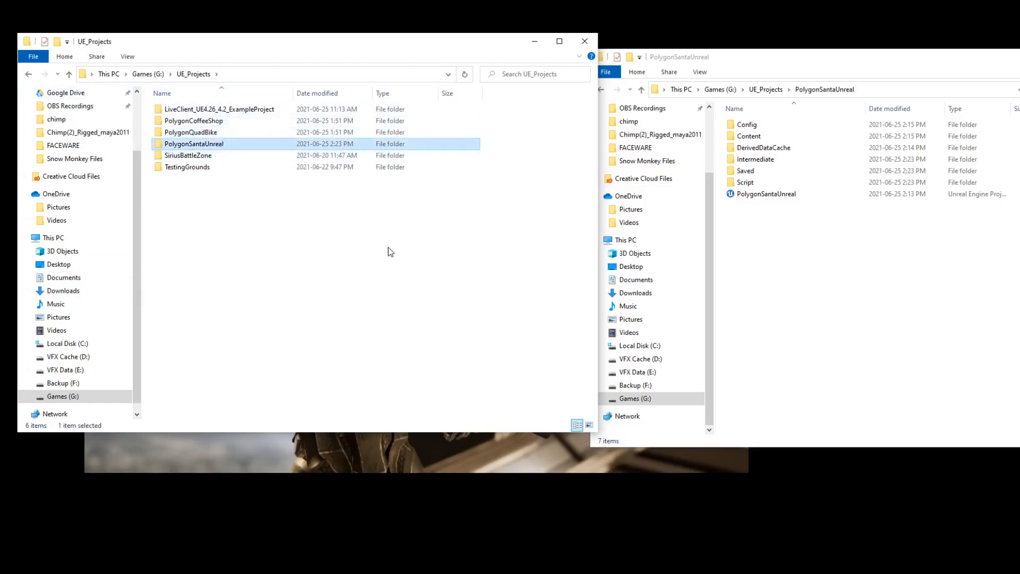
pyautogui.press('Delete')
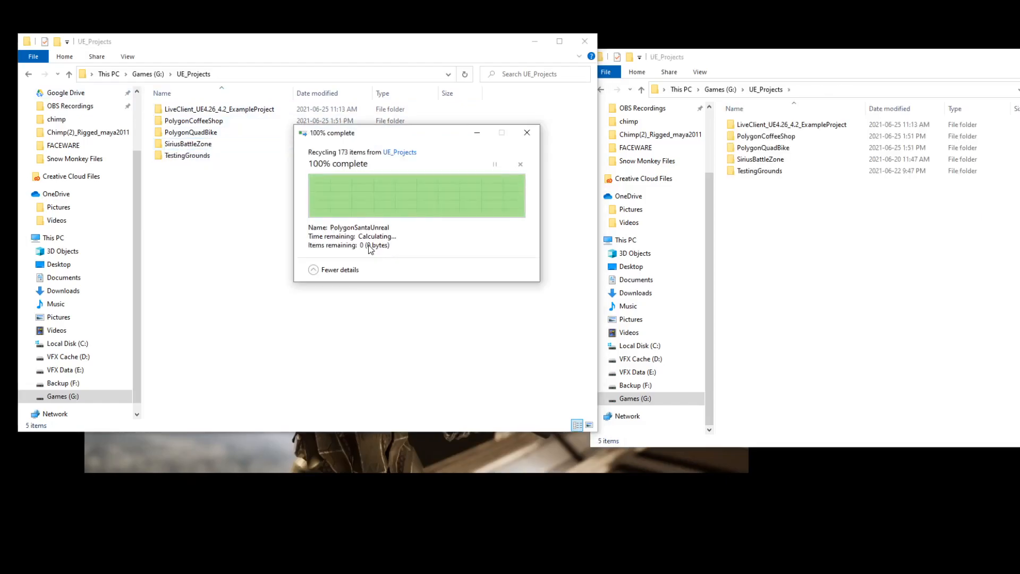
# Step: Copy the PolygonSantaUnreal folder from the POLYGONSanta archive in the E: drive's Downloads folder into UE_Projects
pyautogui.click(769, 115)
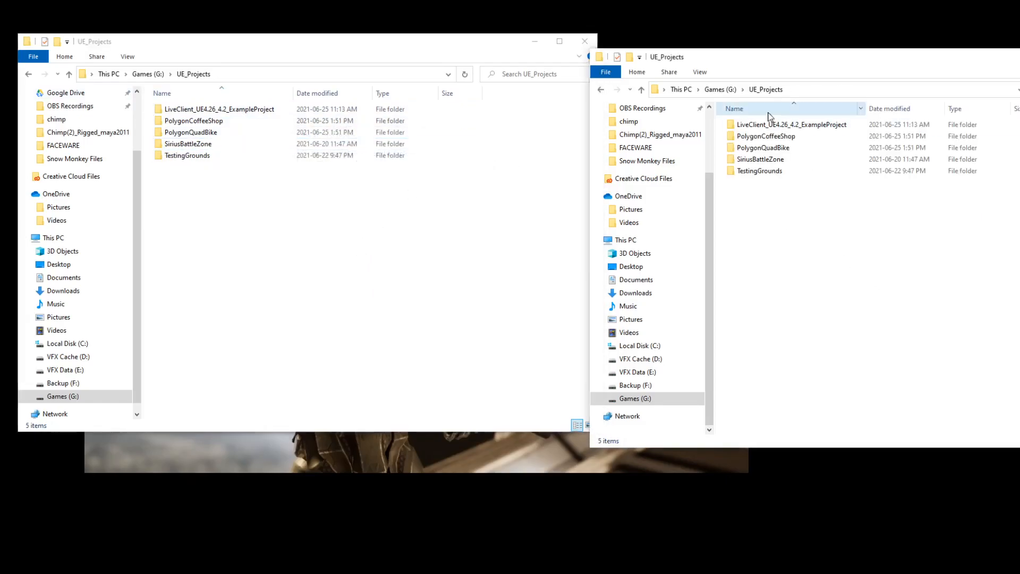
pyautogui.click(637, 372)
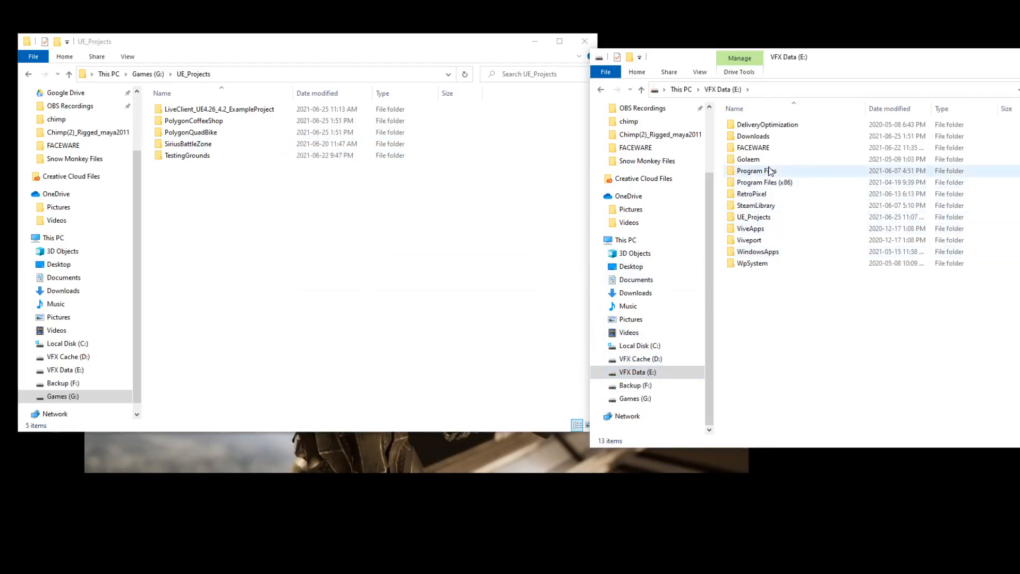
pyautogui.doubleClick(765, 136)
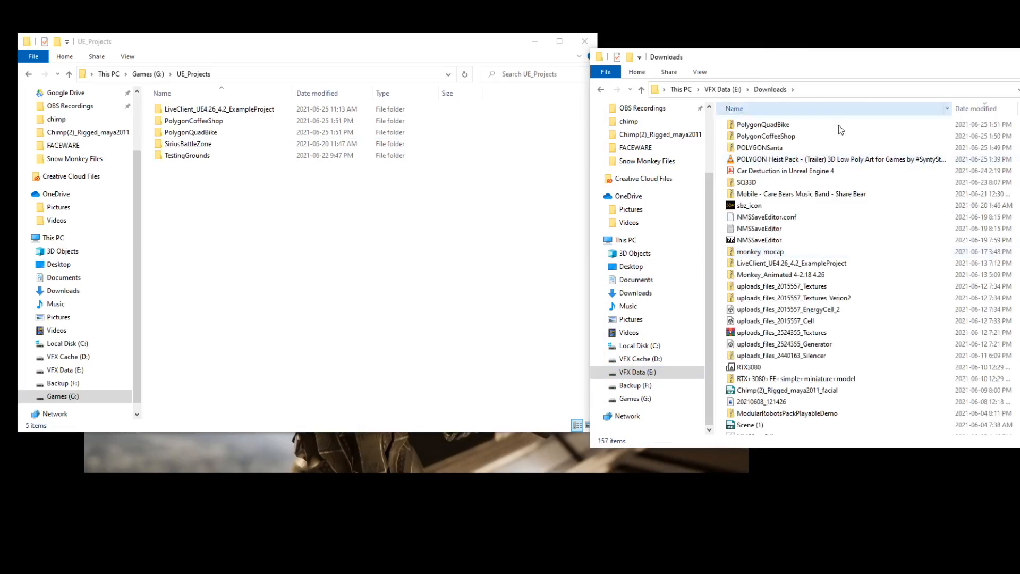
pyautogui.doubleClick(760, 148)
pyautogui.click(755, 136)
pyautogui.doubleClick(768, 136)
pyautogui.click(754, 126)
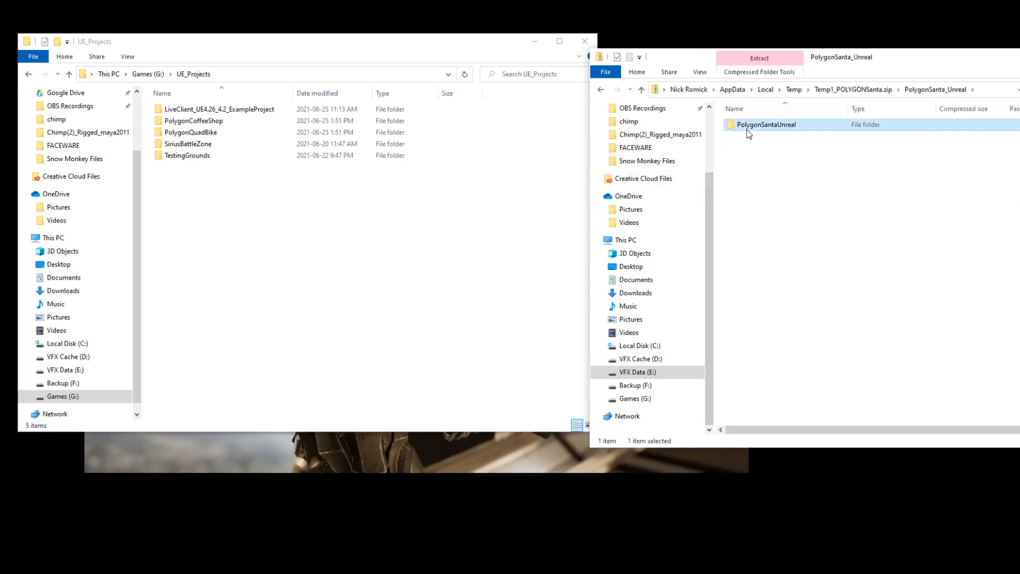
pyautogui.moveTo(775, 127); pyautogui.dragTo(224, 242)
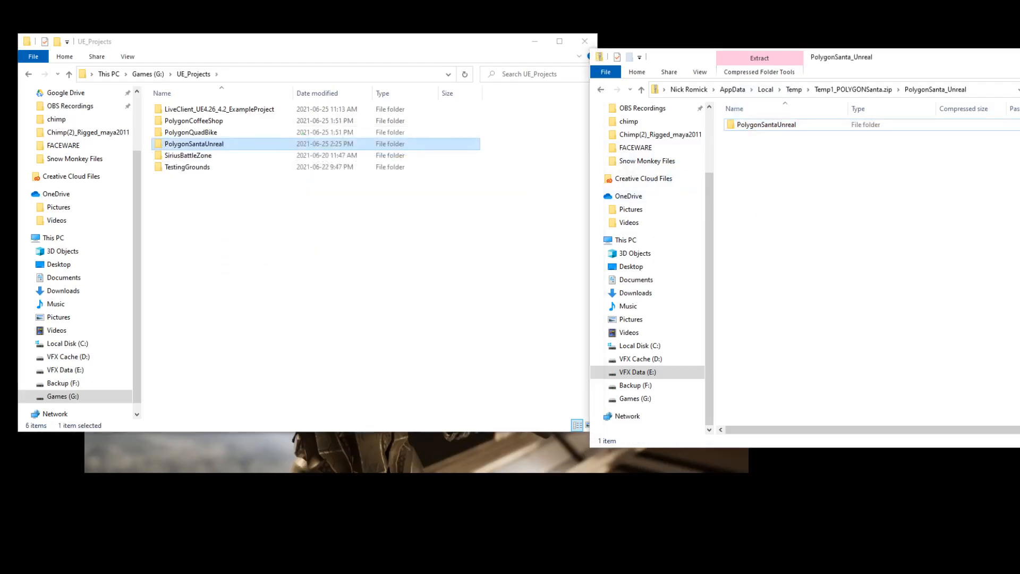
# Step: Switch the Unreal Engine version of the PolygonSantaUnreal project file inside the copied folder
pyautogui.doubleClick(197, 144)
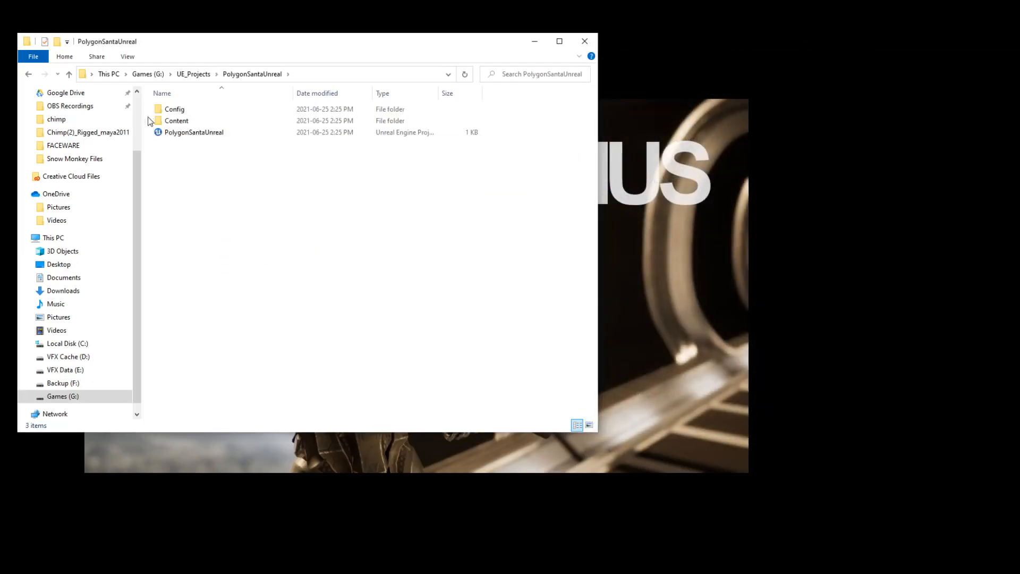
pyautogui.doubleClick(180, 132)
pyautogui.rightClick(180, 132)
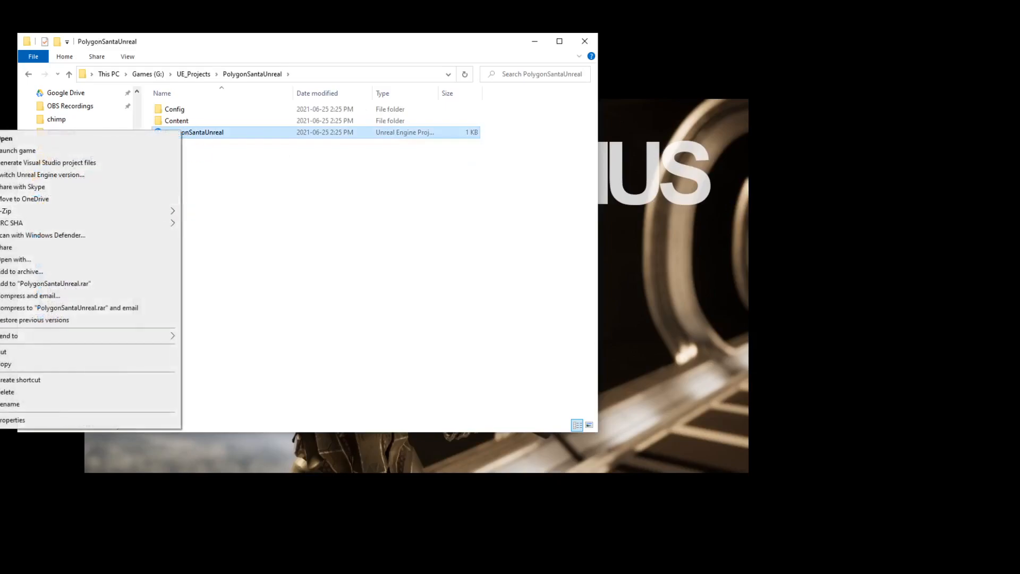
pyautogui.click(47, 179)
pyautogui.click(346, 273)
pyautogui.click(326, 289)
pyautogui.click(470, 290)
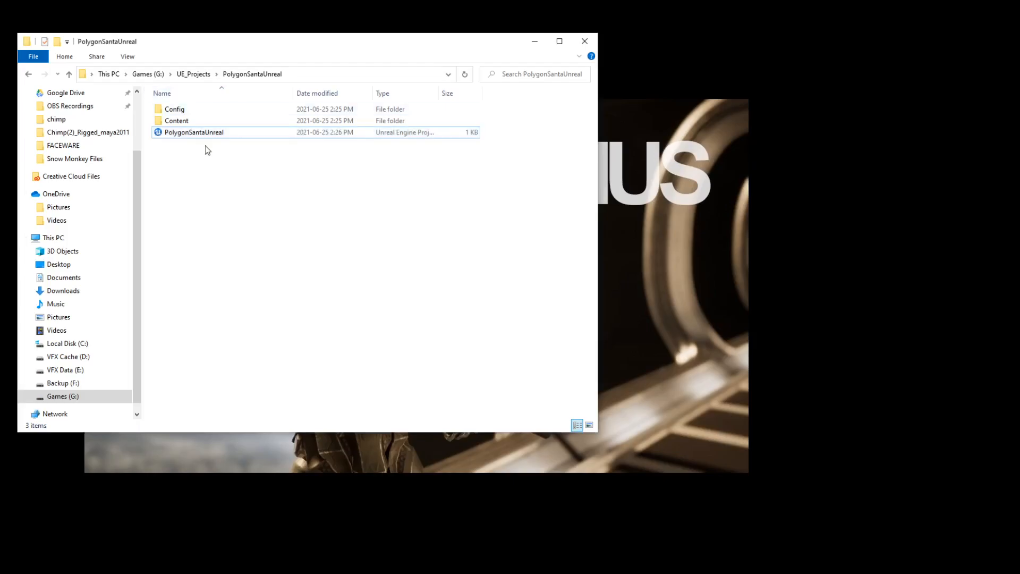
# Step: Minimize the project folder window and enlarge the PolygonSantaUnreal editor window to fill the screen
pyautogui.click(534, 41)
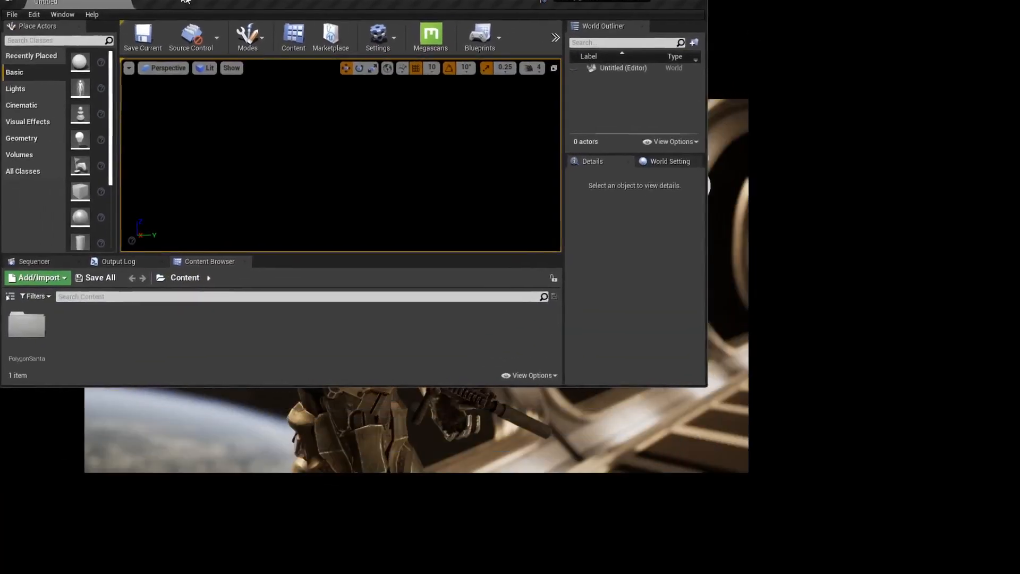
pyautogui.moveTo(186, 2)
pyautogui.mouseDown()
pyautogui.moveTo(218, 34)
pyautogui.moveTo(187, 7)
pyautogui.mouseUp()
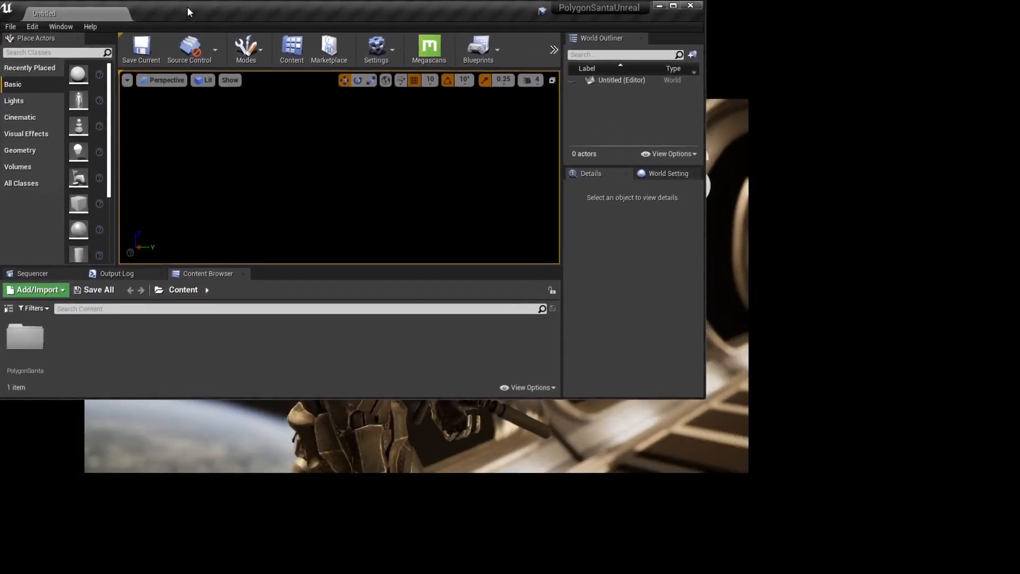
pyautogui.moveTo(688, 396); pyautogui.dragTo(1018, 572)
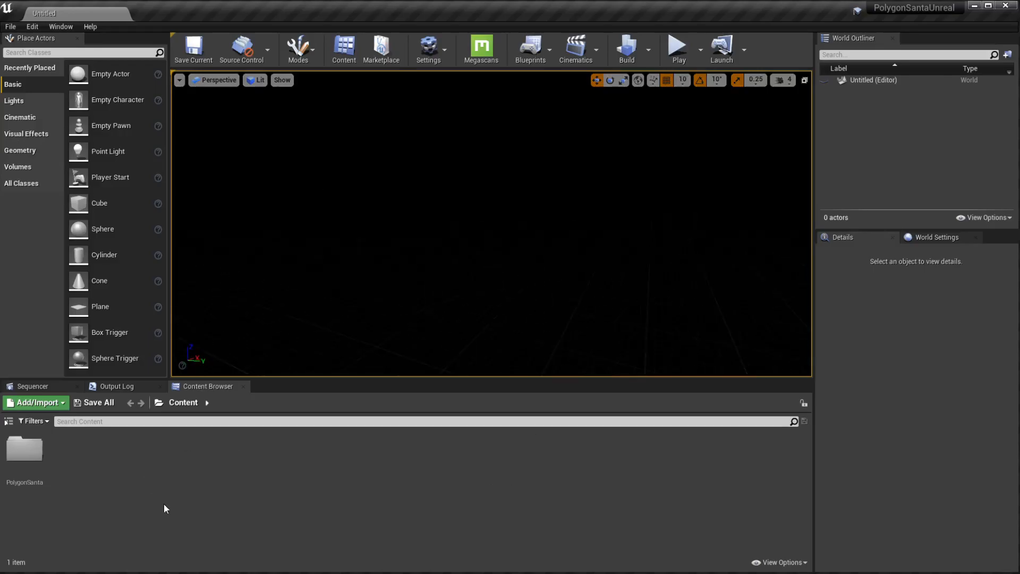
# Step: Create a new level from the Default template and view its whole floor
pyautogui.click(15, 28)
pyautogui.click(39, 47)
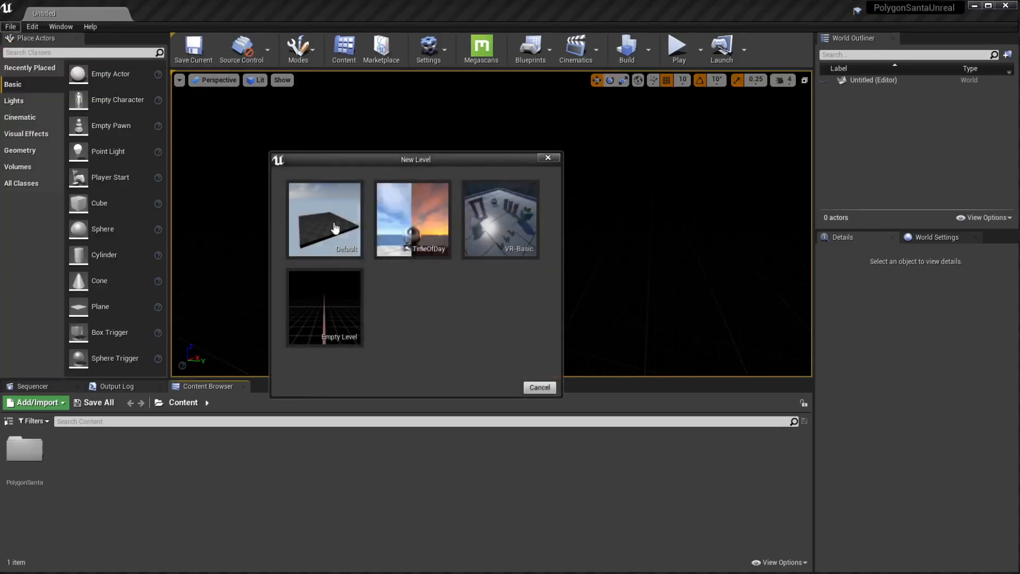
pyautogui.click(327, 220)
pyautogui.scroll(-2, 595, 289)
pyautogui.moveTo(521, 289)
pyautogui.keyDown('alt'); pyautogui.mouseDown()
pyautogui.moveTo(489, 308)
pyautogui.moveTo(590, 266)
pyautogui.moveTo(529, 272)
pyautogui.mouseUp(); pyautogui.keyUp('alt')
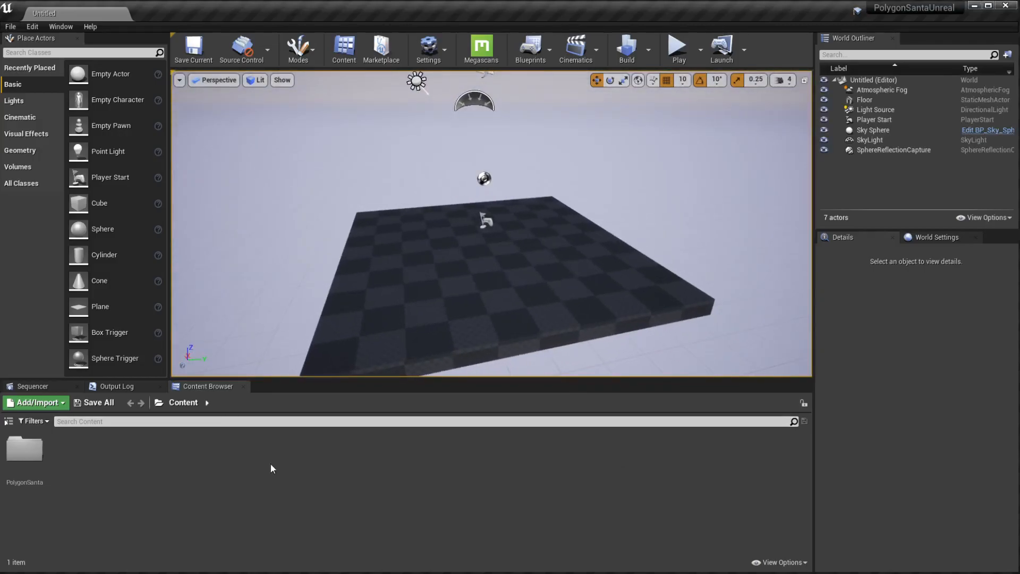
# Step: Place the SK_Chr_Santa_01 skeletal mesh from the PolygonSanta folder on the level floor and frame it from the front
pyautogui.doubleClick(33, 466)
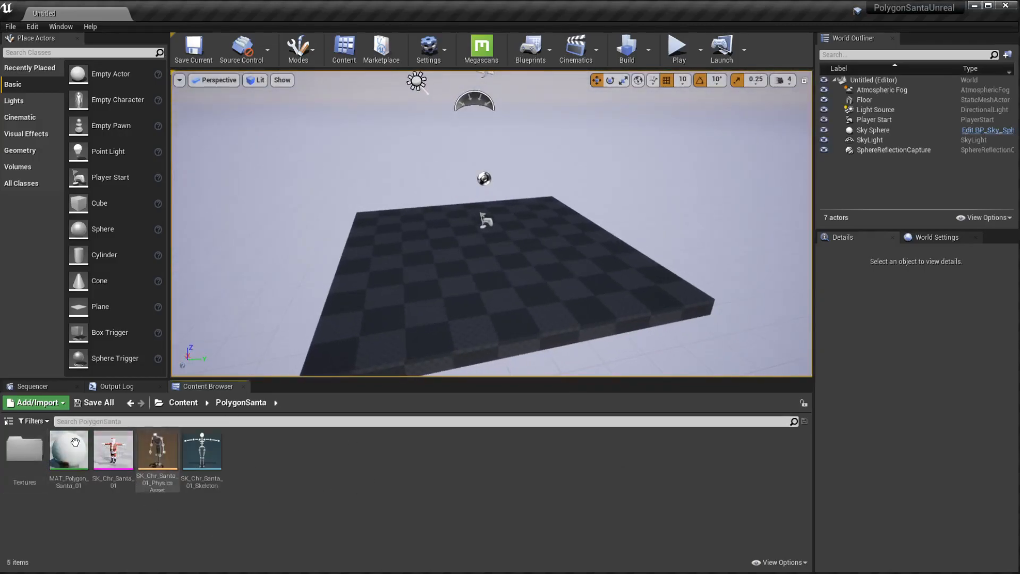
pyautogui.moveTo(113, 450); pyautogui.dragTo(495, 251)
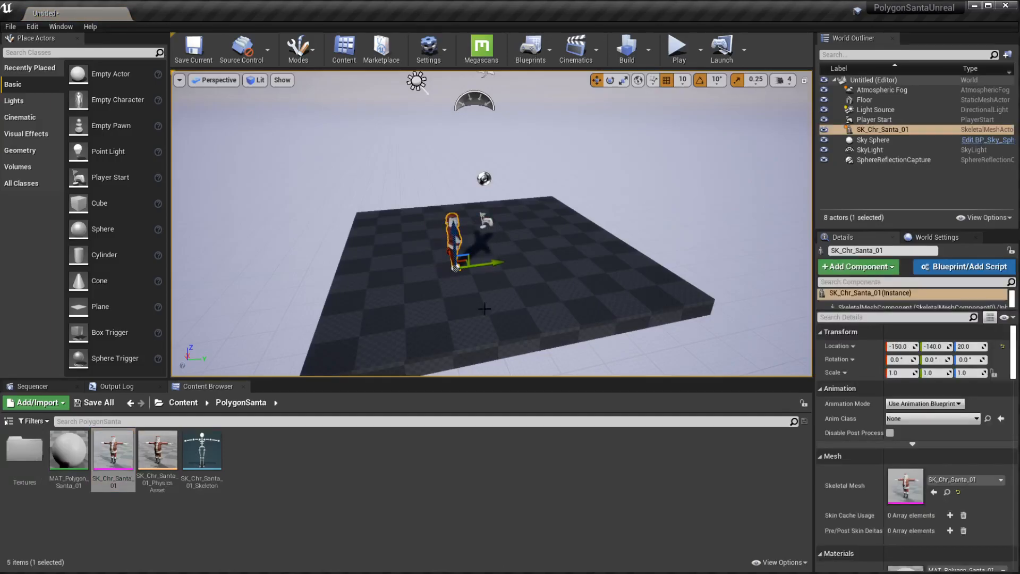
pyautogui.press('f')
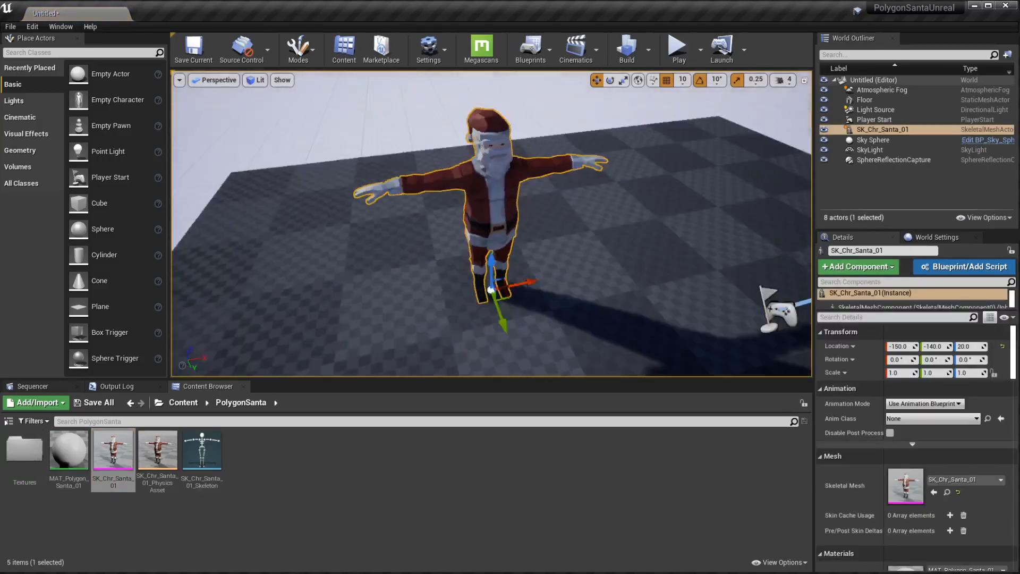
pyautogui.keyDown('alt'); pyautogui.moveTo(645, 250); pyautogui.dragTo(606, 229); pyautogui.keyUp('alt')
pyautogui.scroll(2, 610, 237)
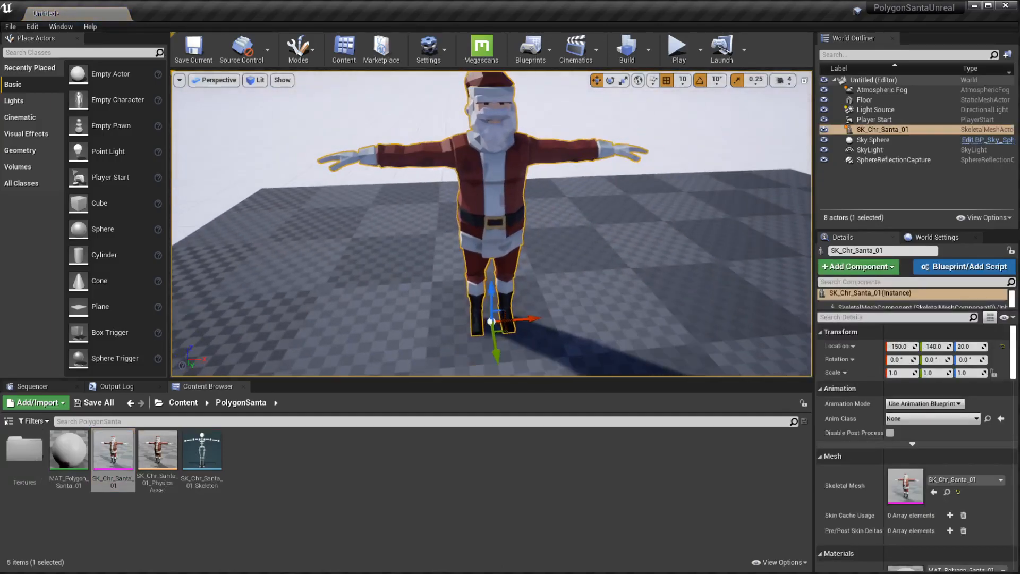
# Step: Add the Third Person blueprint feature pack to the project
pyautogui.click(239, 525)
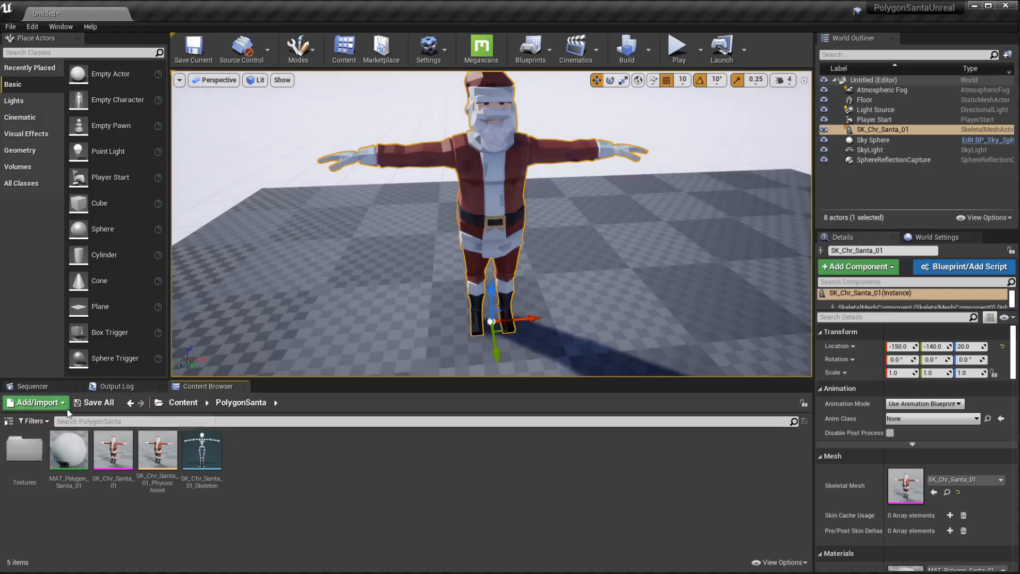
pyautogui.click(36, 402)
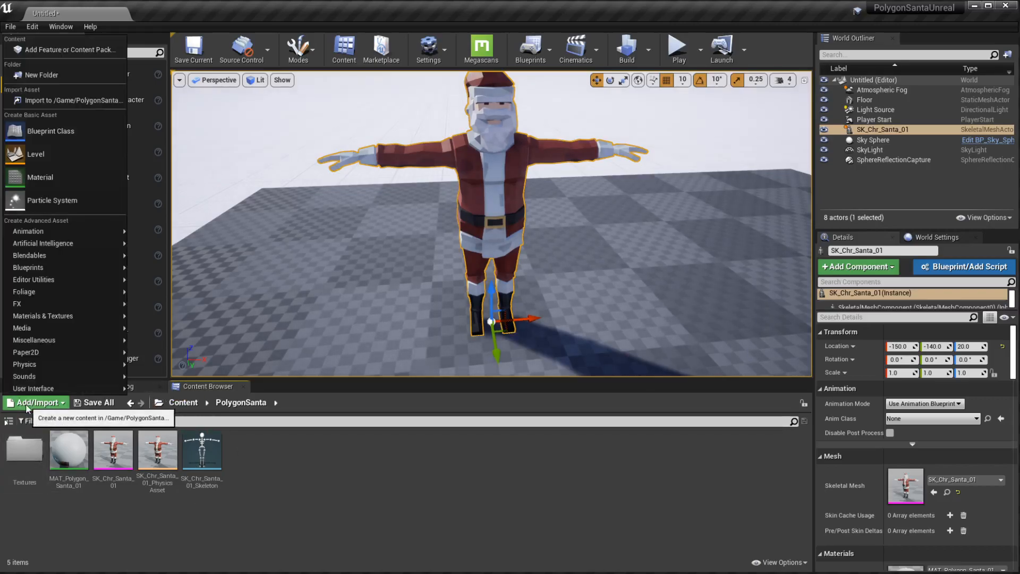
pyautogui.click(88, 51)
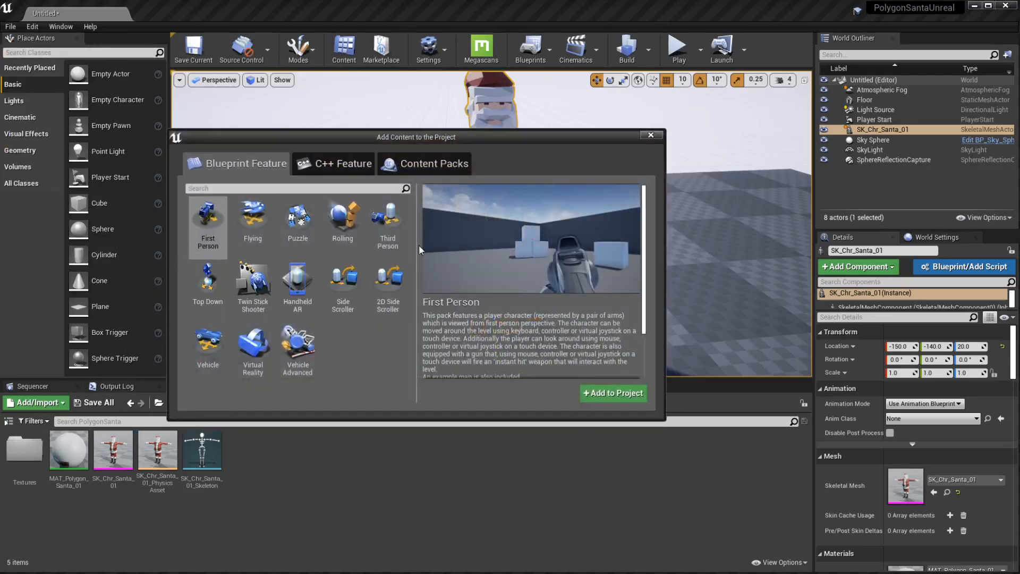
pyautogui.click(389, 229)
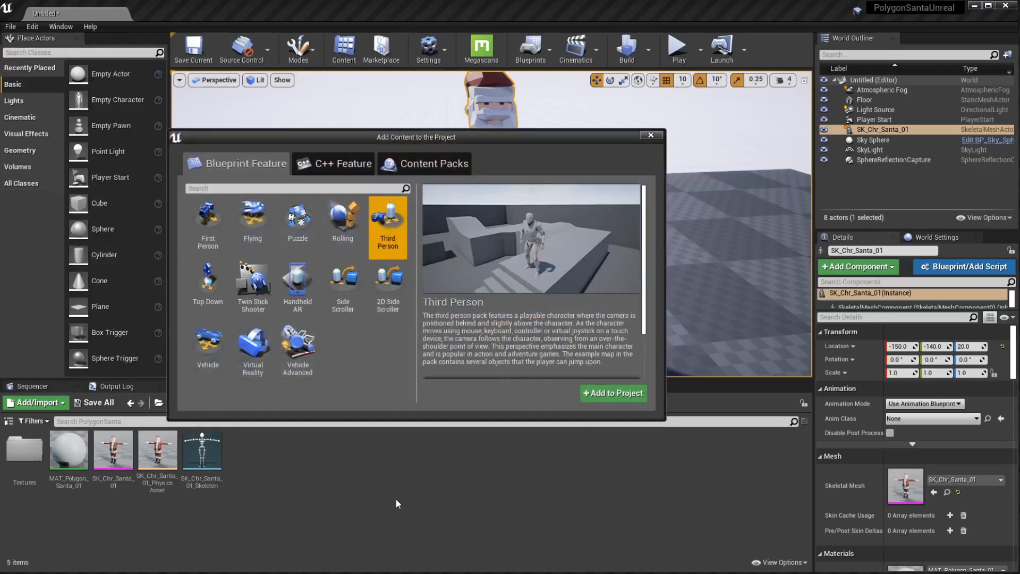
pyautogui.click(614, 393)
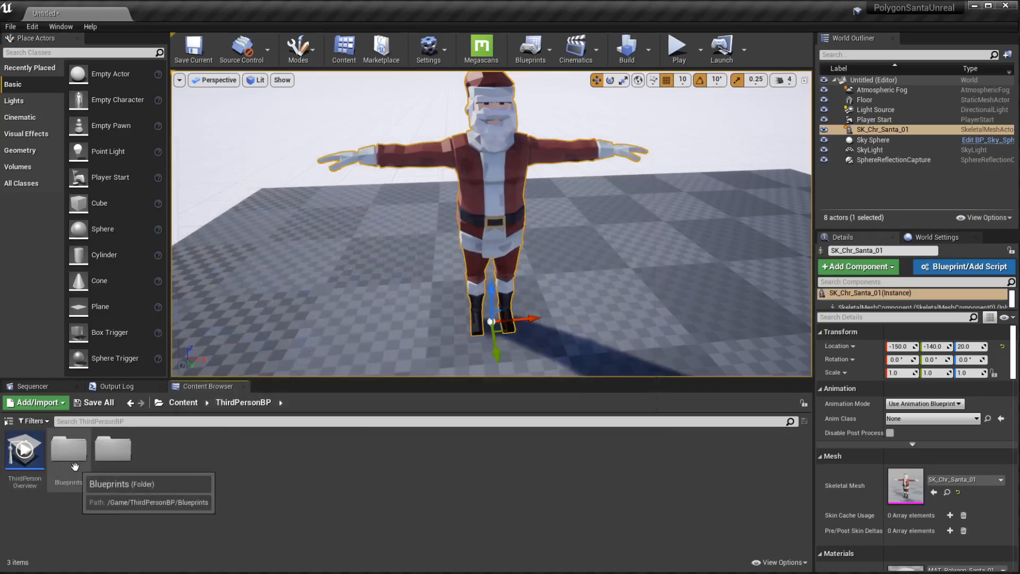
# Step: Open the UE4_Mannequin_Skeleton asset from the Mannequin/Character/Mesh folder
pyautogui.click(183, 402)
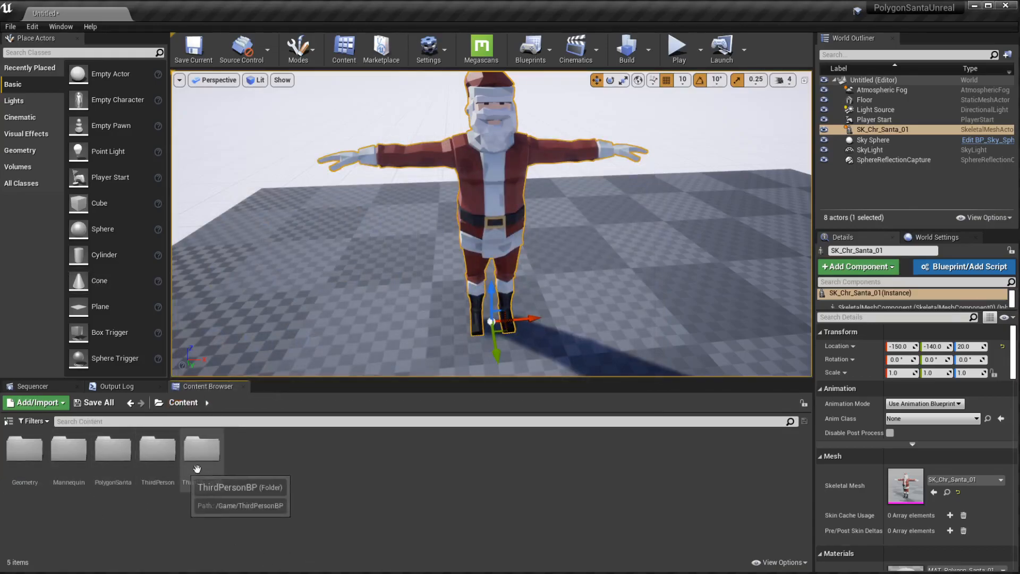
pyautogui.doubleClick(152, 456)
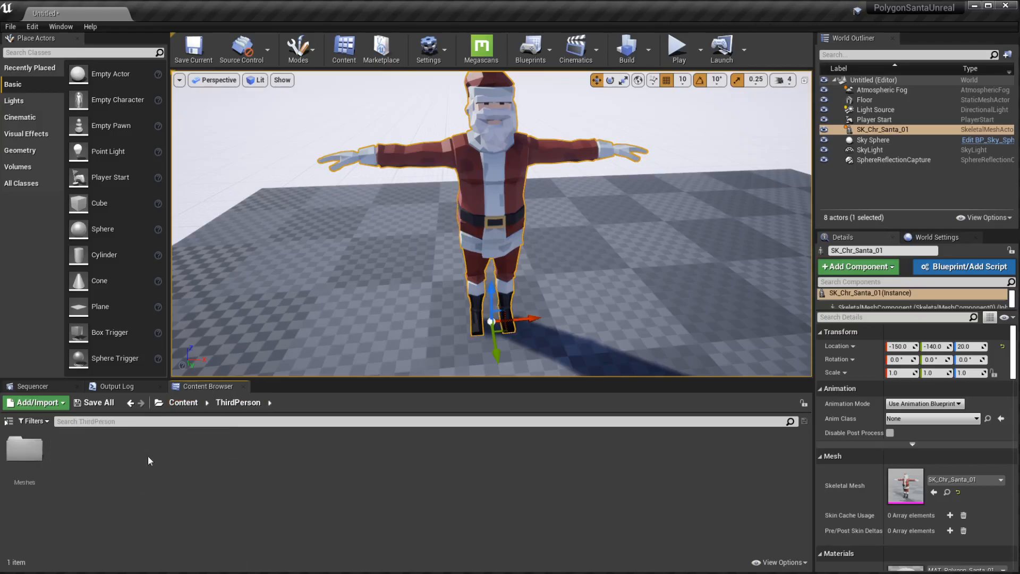
pyautogui.click(188, 403)
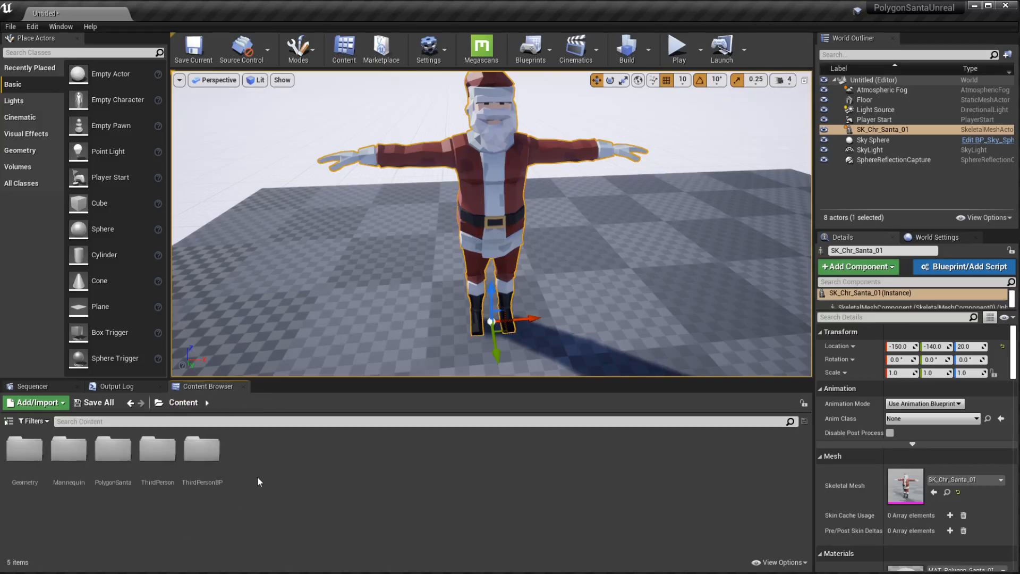
pyautogui.doubleClick(78, 468)
pyautogui.doubleClick(69, 454)
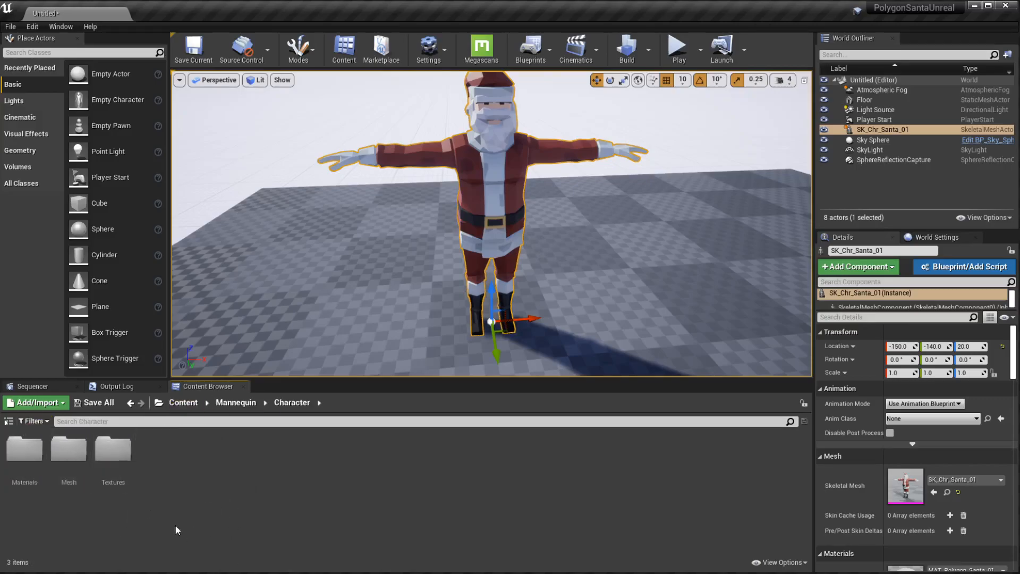
pyautogui.doubleClick(69, 451)
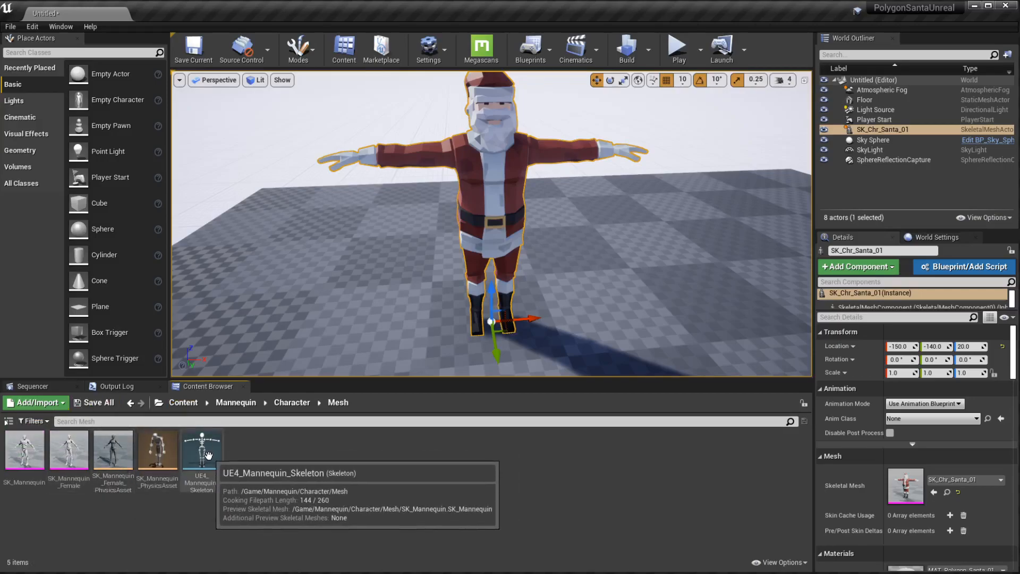
pyautogui.doubleClick(207, 455)
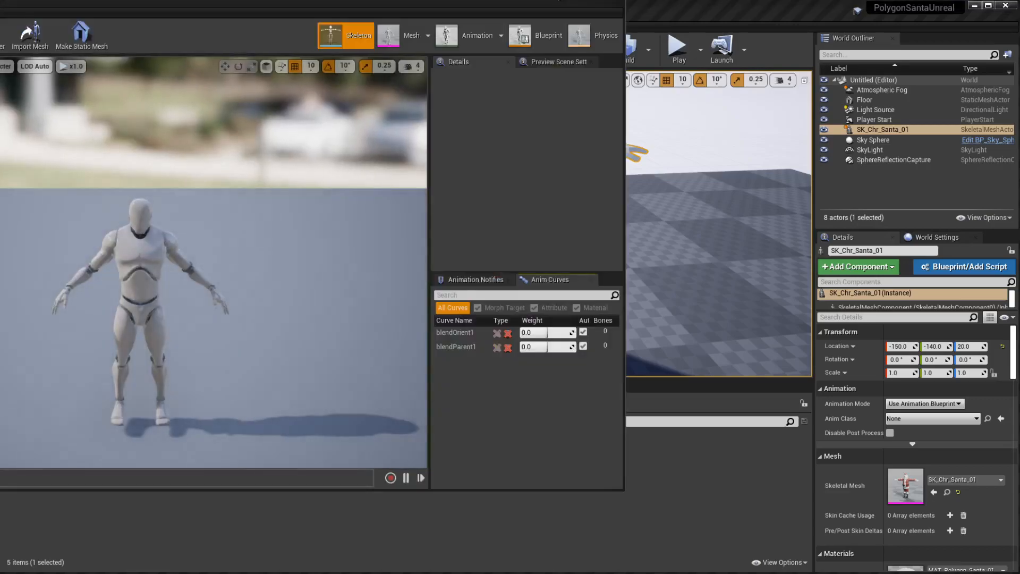
# Step: Bring the mannequin skeleton's retarget settings into view and set its rig to Humanoid
pyautogui.moveTo(0, 1); pyautogui.dragTo(379, 0)
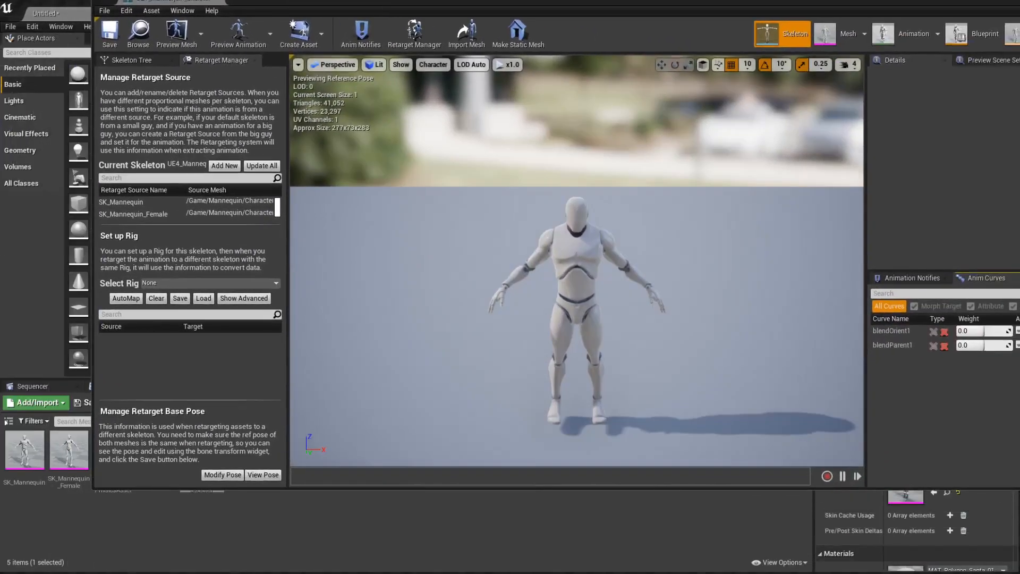
pyautogui.click(239, 283)
pyautogui.click(181, 305)
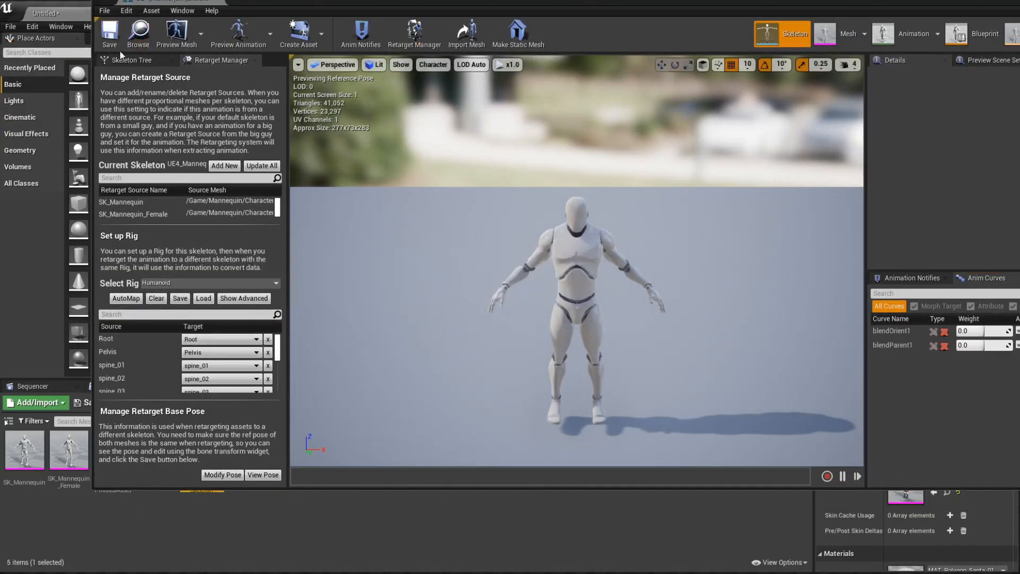
# Step: Move the mannequin skeleton window aside and open SK_Chr_Santa_01_Skeleton from the PolygonSanta folder
pyautogui.moveTo(289, 4); pyautogui.dragTo(405, 13)
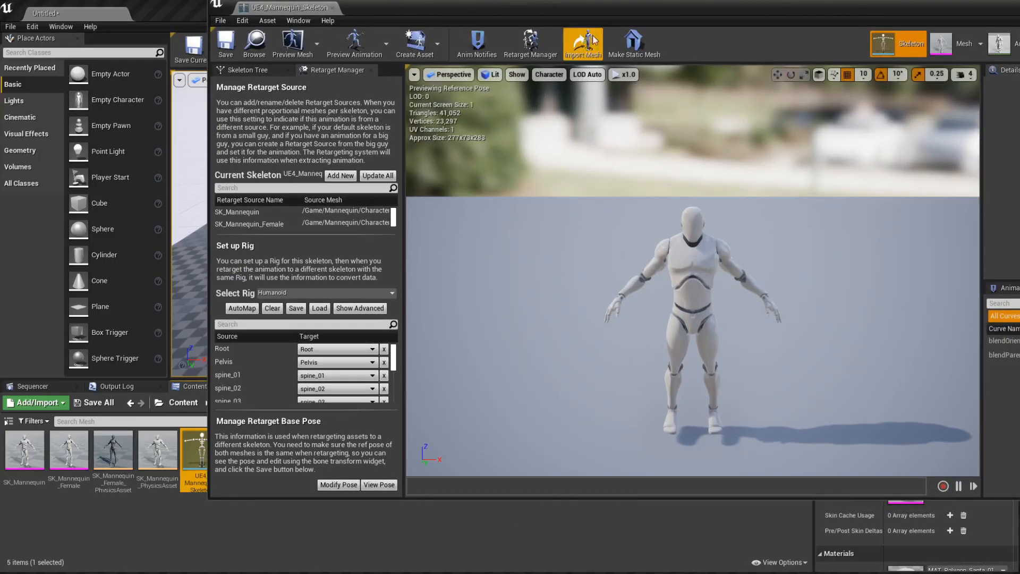
pyautogui.moveTo(357, 11); pyautogui.dragTo(525, 20)
pyautogui.click(246, 543)
pyautogui.click(236, 403)
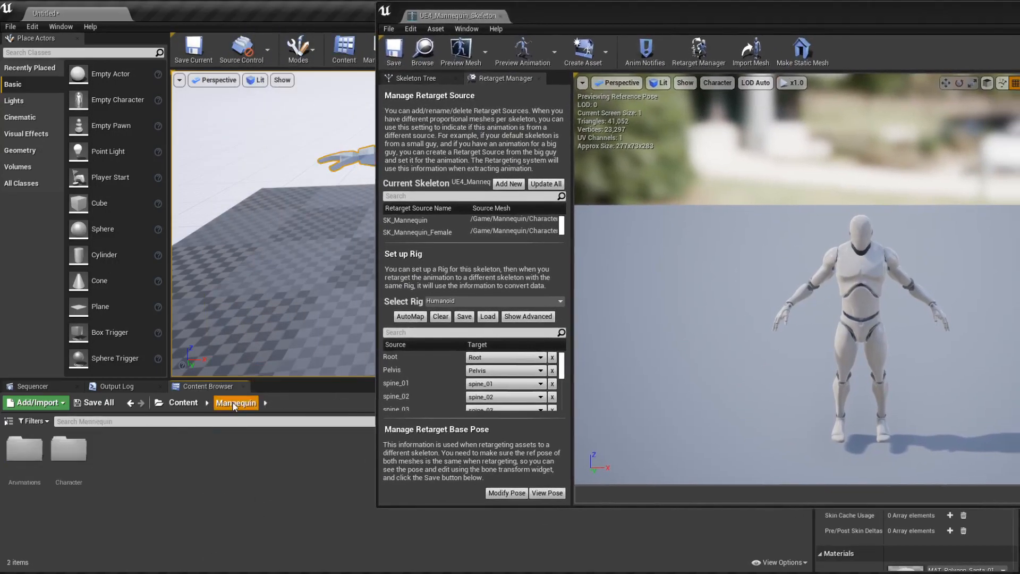
pyautogui.click(173, 407)
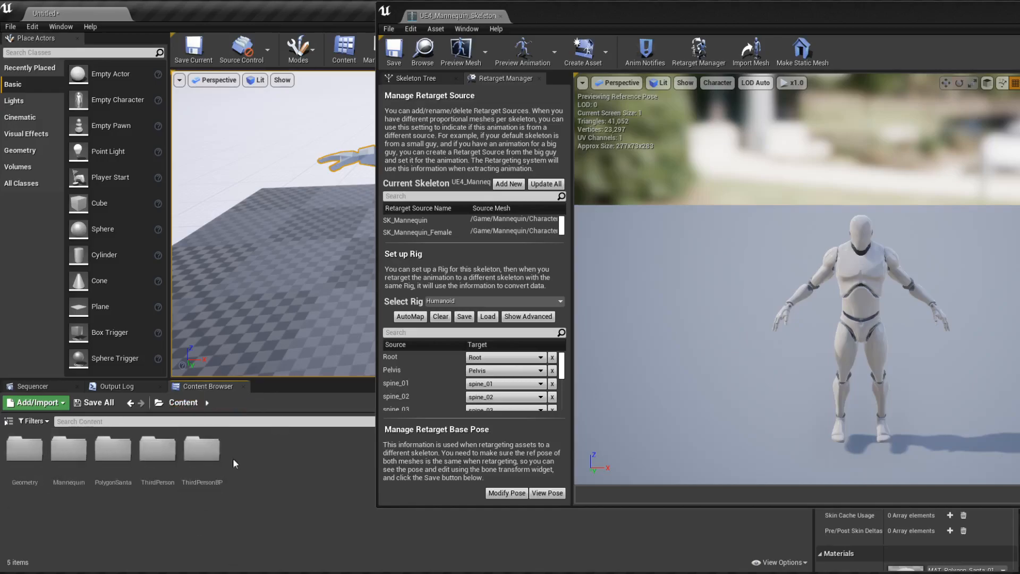
pyautogui.doubleClick(113, 449)
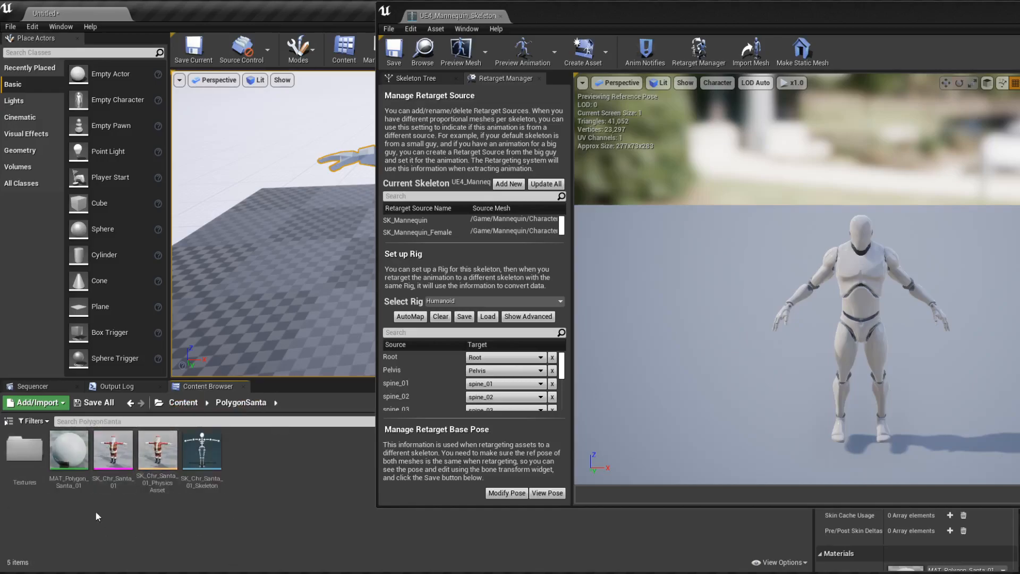
pyautogui.doubleClick(215, 455)
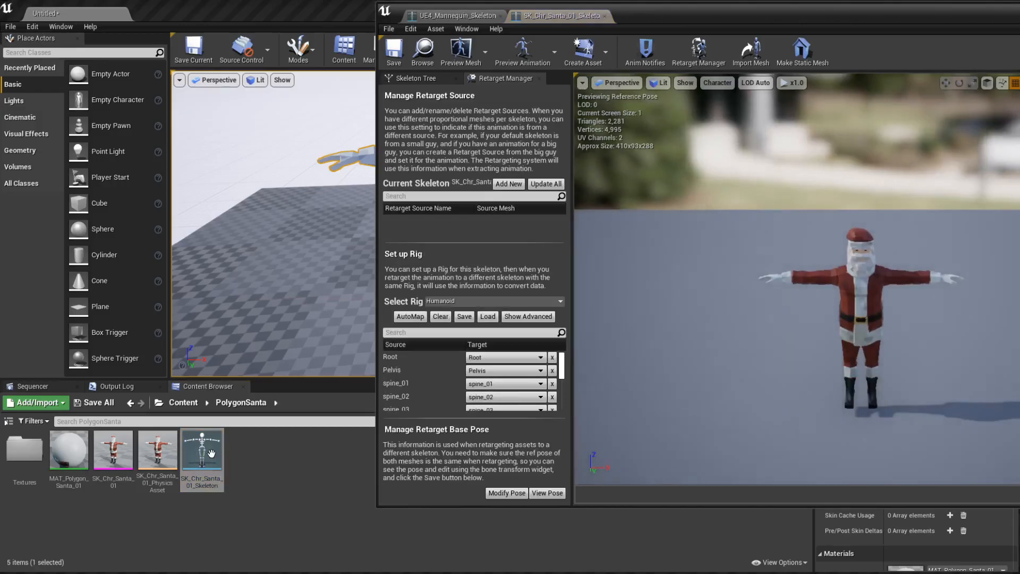
# Step: Detach the Santa skeleton editor into its own window, enlarge it and arrange it beside the mannequin skeleton window
pyautogui.moveTo(561, 16); pyautogui.dragTo(0, 22)
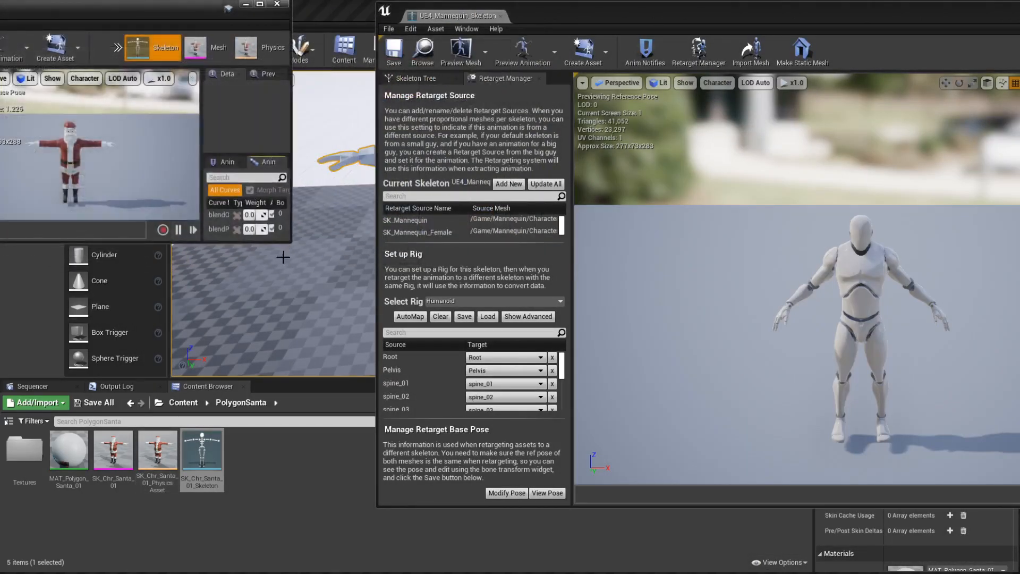
pyautogui.moveTo(289, 242); pyautogui.dragTo(702, 503)
pyautogui.moveTo(273, 18); pyautogui.dragTo(403, 27)
pyautogui.moveTo(896, 27); pyautogui.dragTo(846, 21)
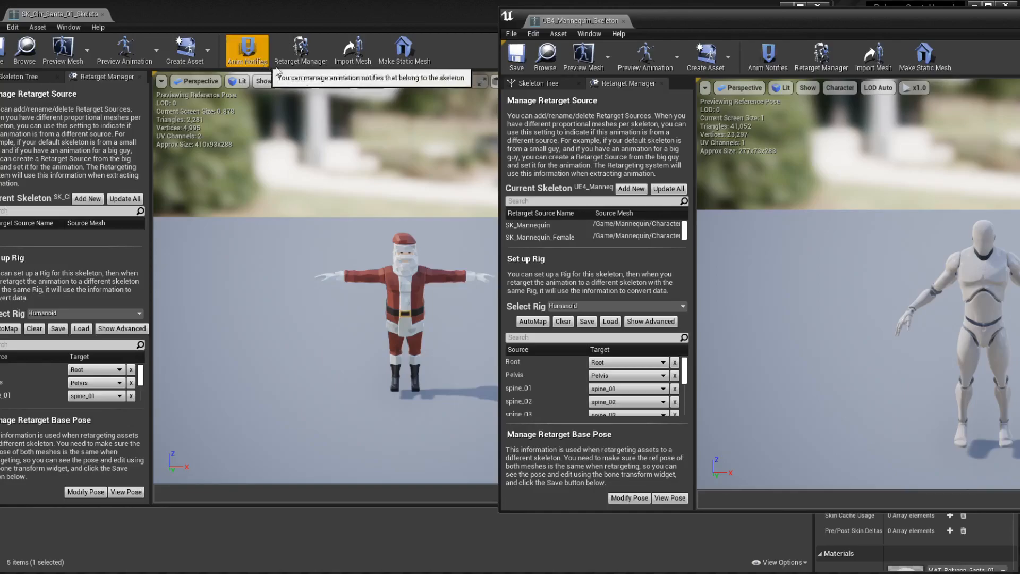
pyautogui.moveTo(340, 17); pyautogui.dragTo(274, 11)
pyautogui.moveTo(815, 12); pyautogui.dragTo(630, 12)
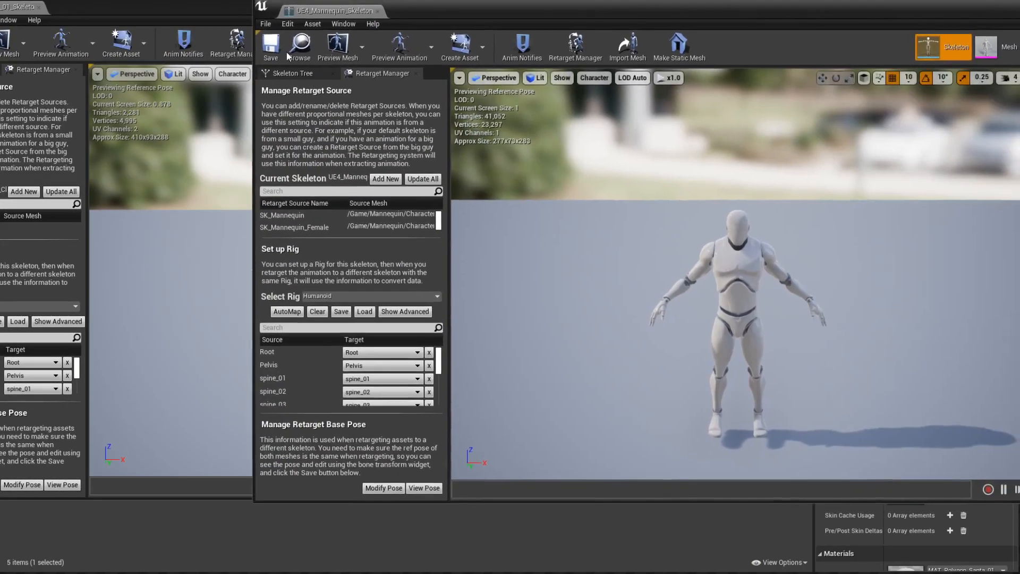
# Step: Display the mannequin's full bone hierarchy in the preview and set the rotation snap to 5°
pyautogui.click(602, 79)
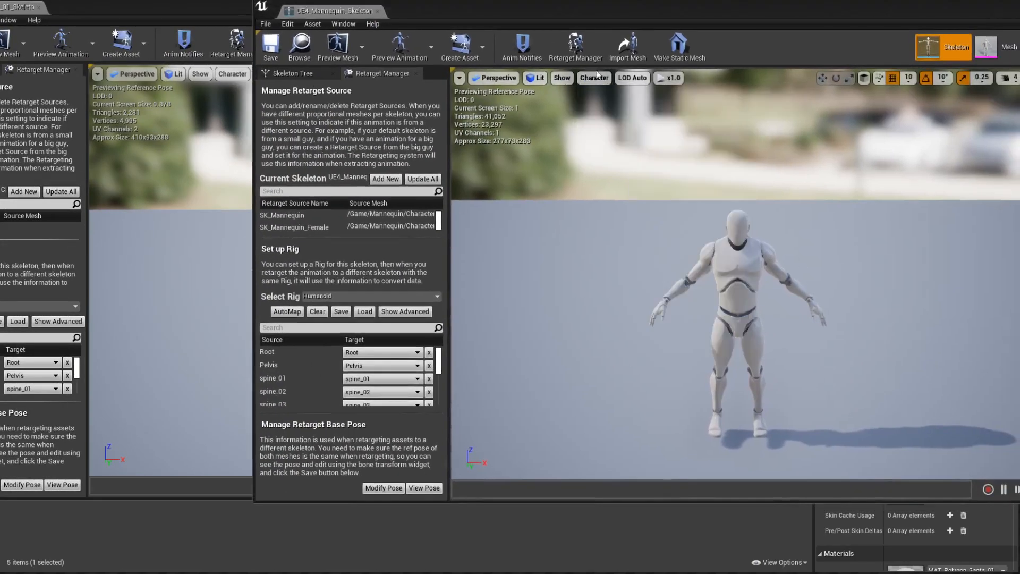
pyautogui.moveTo(596, 124)
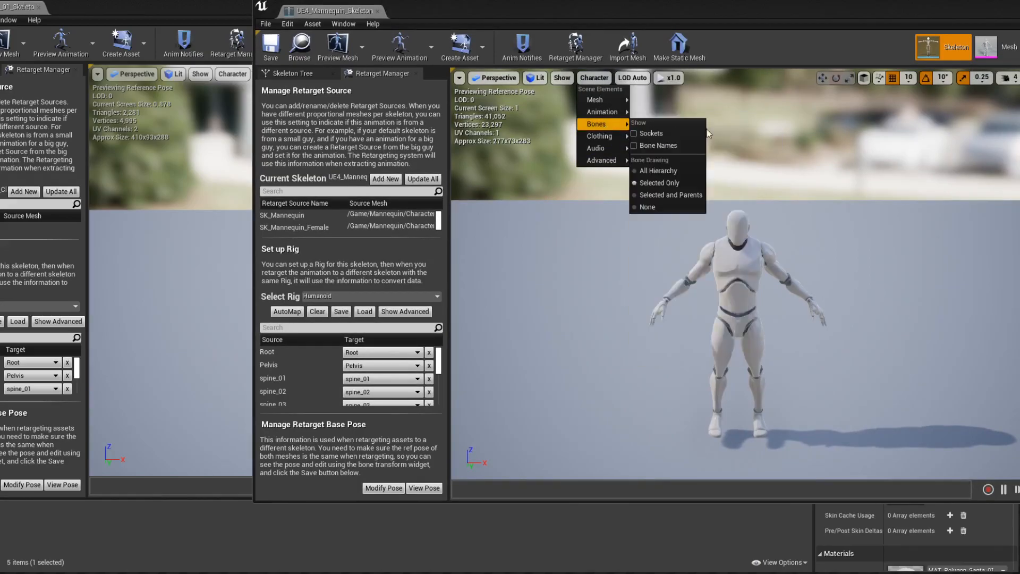
pyautogui.click(680, 171)
pyautogui.scroll(2, 738, 245)
pyautogui.click(738, 313)
pyautogui.click(944, 78)
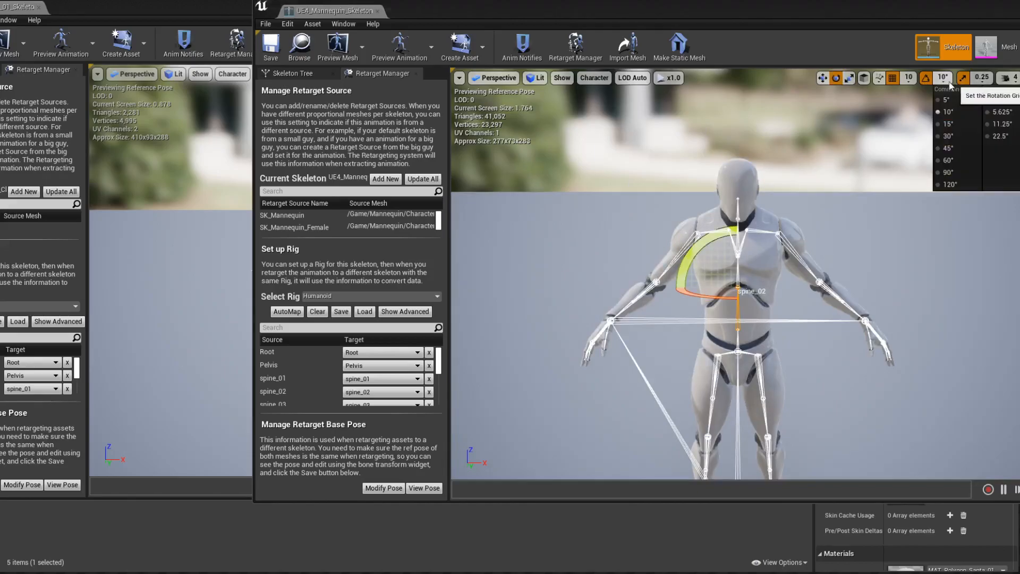
pyautogui.click(954, 105)
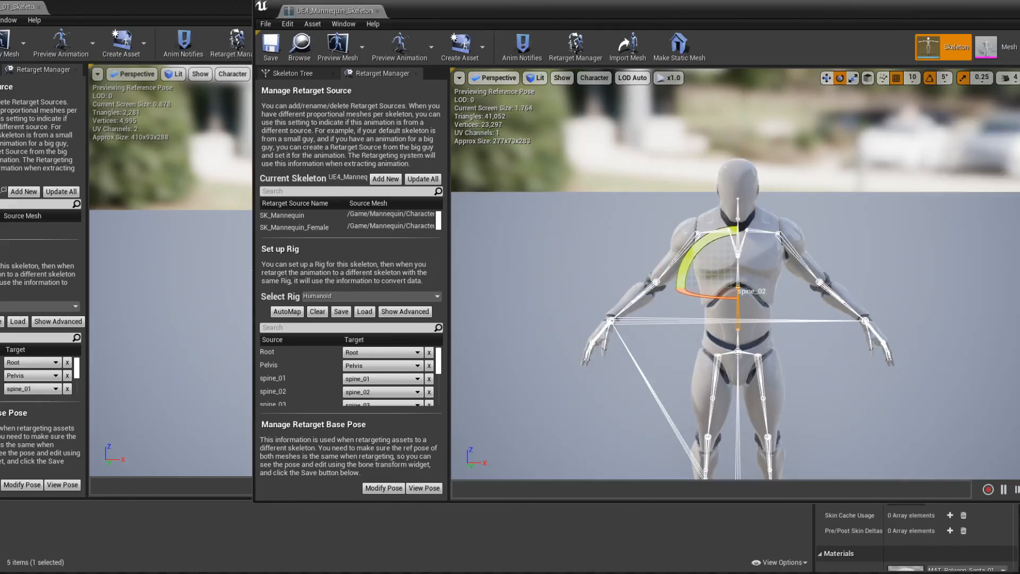
# Step: Rotate the mannequin's right and left upper arm bones upward until both arms are horizontal
pyautogui.click(693, 234)
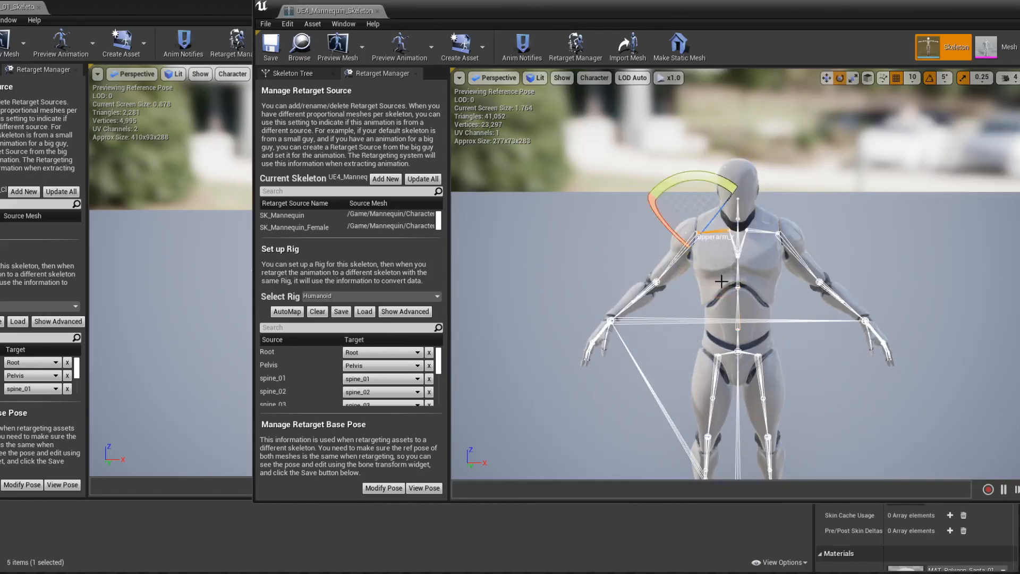
pyautogui.moveTo(702, 176); pyautogui.dragTo(674, 197)
pyautogui.click(630, 235)
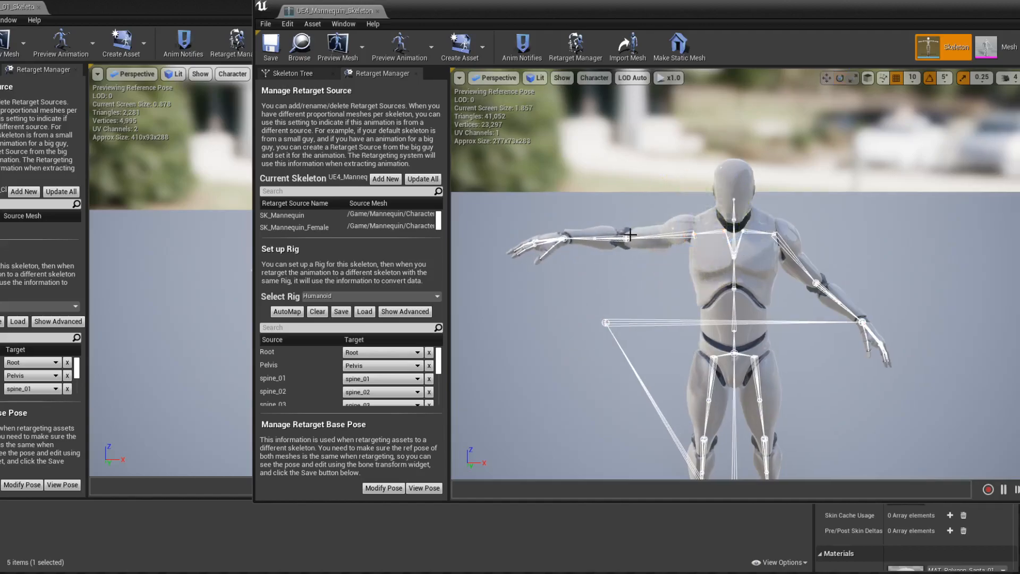
pyautogui.click(777, 233)
pyautogui.click(775, 239)
pyautogui.moveTo(821, 195); pyautogui.dragTo(646, 372)
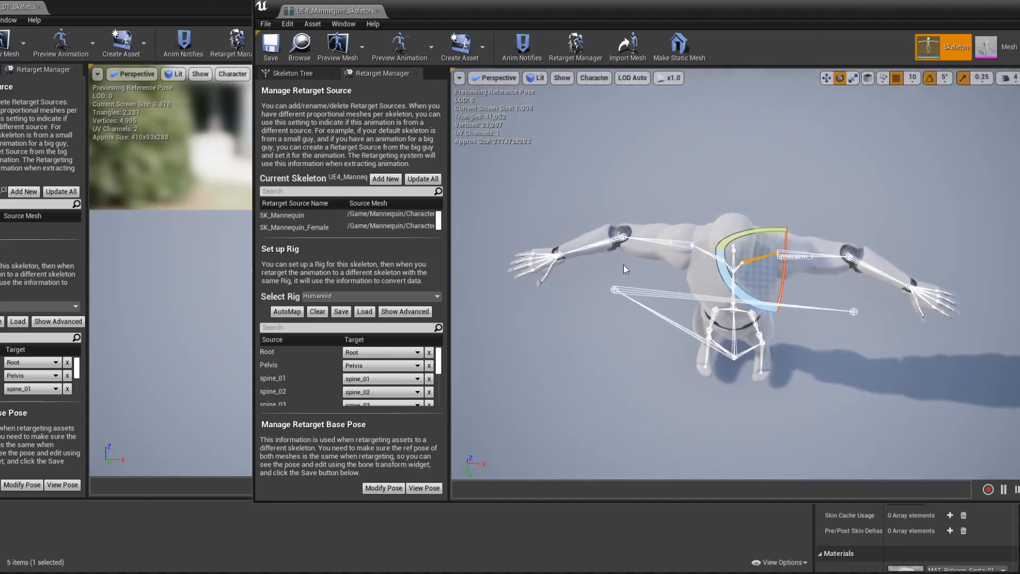
# Step: Rotate the mannequin's right and left lower arm bones so the forearms line up straight with the upper arms
pyautogui.click(634, 245)
pyautogui.moveTo(645, 262)
pyautogui.mouseDown()
pyautogui.moveTo(653, 288)
pyautogui.moveTo(646, 270)
pyautogui.mouseUp()
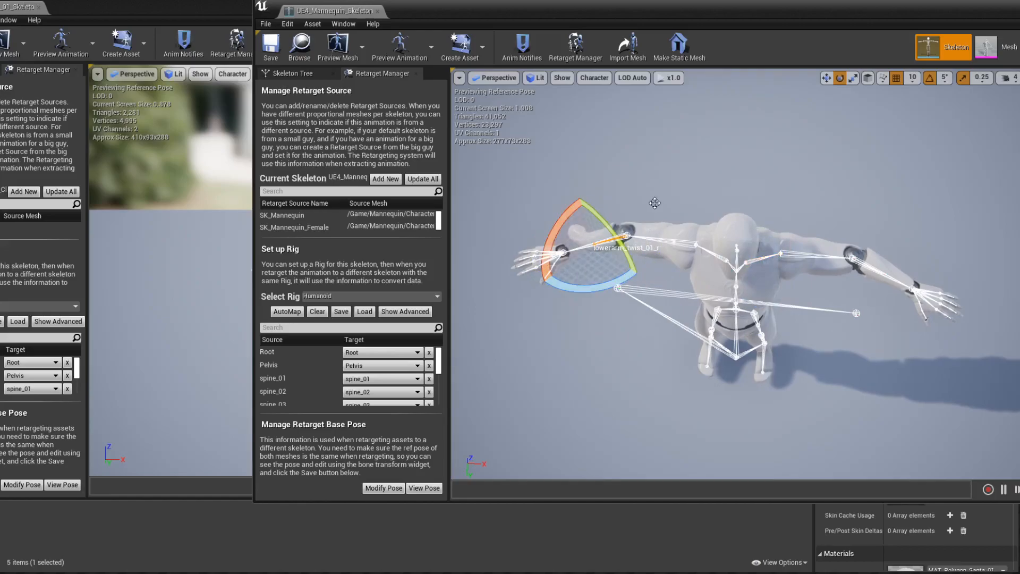
pyautogui.click(631, 238)
pyautogui.click(632, 239)
pyautogui.scroll(1, 632, 254)
pyautogui.scroll(6, 616, 259)
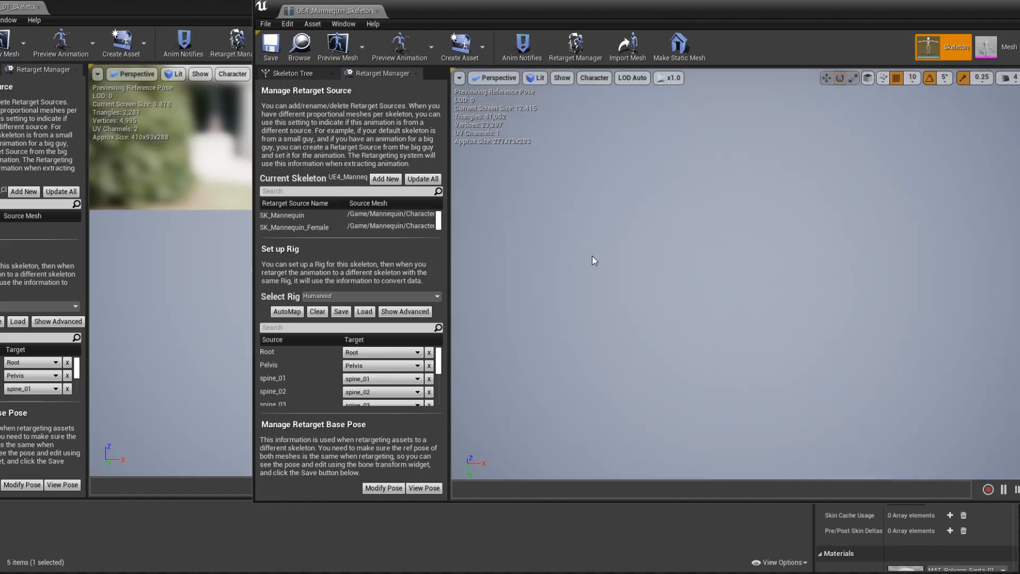
pyautogui.scroll(-5, 594, 260)
pyautogui.click(601, 223)
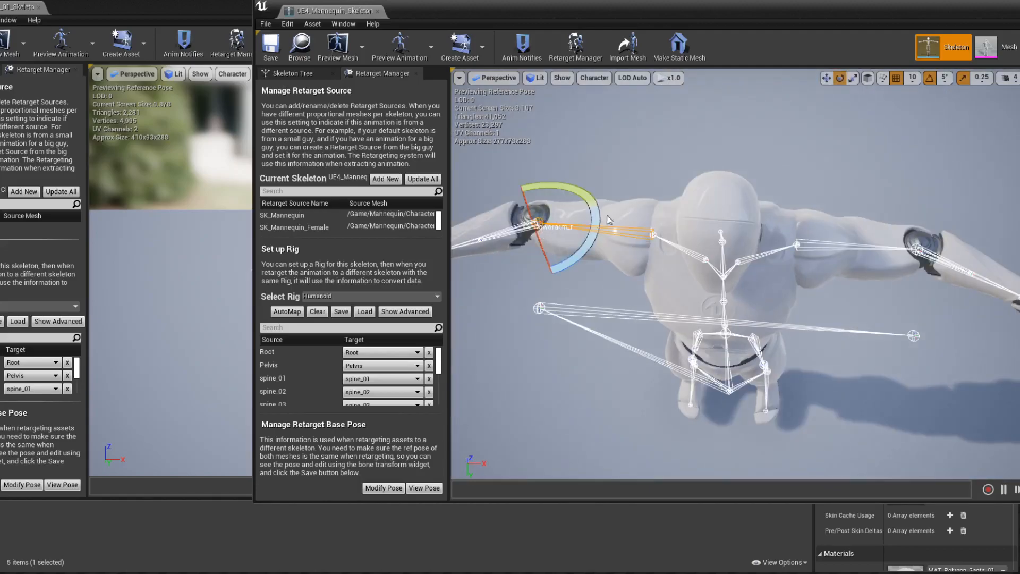
pyautogui.moveTo(593, 232); pyautogui.dragTo(603, 223)
pyautogui.click(919, 249)
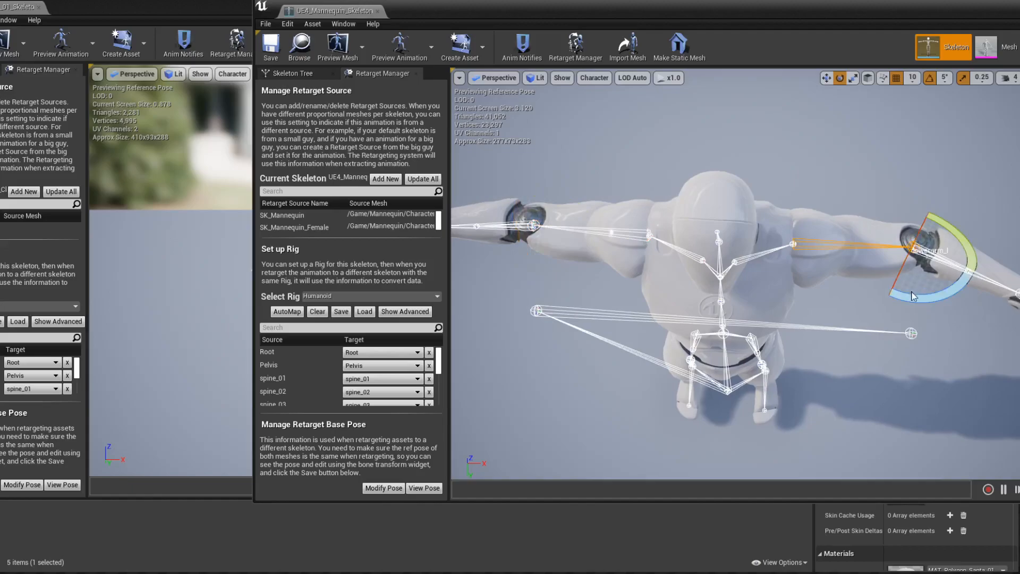
pyautogui.moveTo(914, 299); pyautogui.dragTo(930, 293)
pyautogui.click(837, 290)
# Step: Examine the mannequin's arm alignment in the T-pose from the front and at an angle
pyautogui.keyDown('alt'); pyautogui.moveTo(838, 290); pyautogui.dragTo(840, 202); pyautogui.keyUp('alt')
pyautogui.scroll(-4, 843, 297)
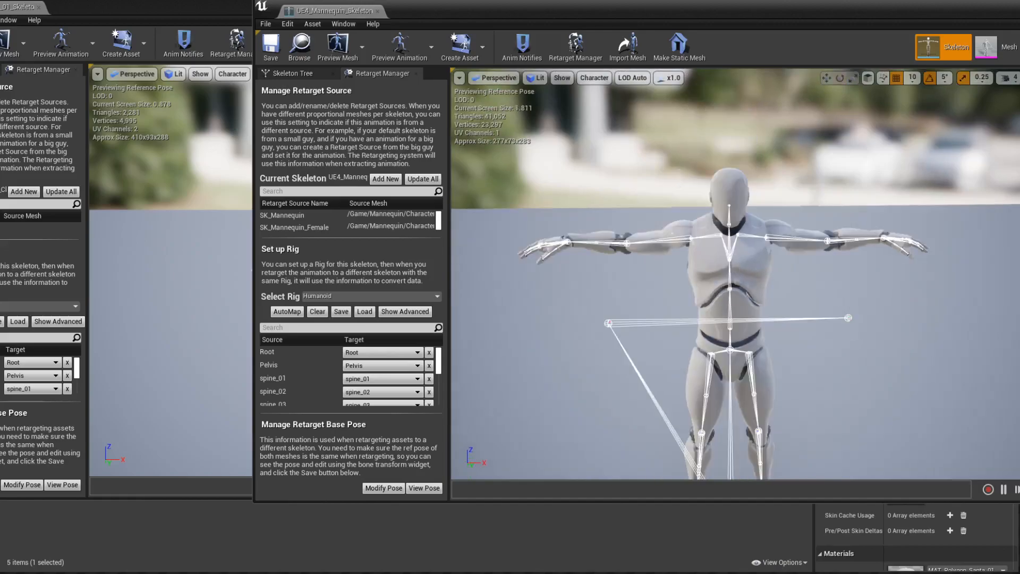
pyautogui.keyDown('alt'); pyautogui.moveTo(843, 297); pyautogui.dragTo(841, 274); pyautogui.keyUp('alt')
pyautogui.scroll(3, 702, 241)
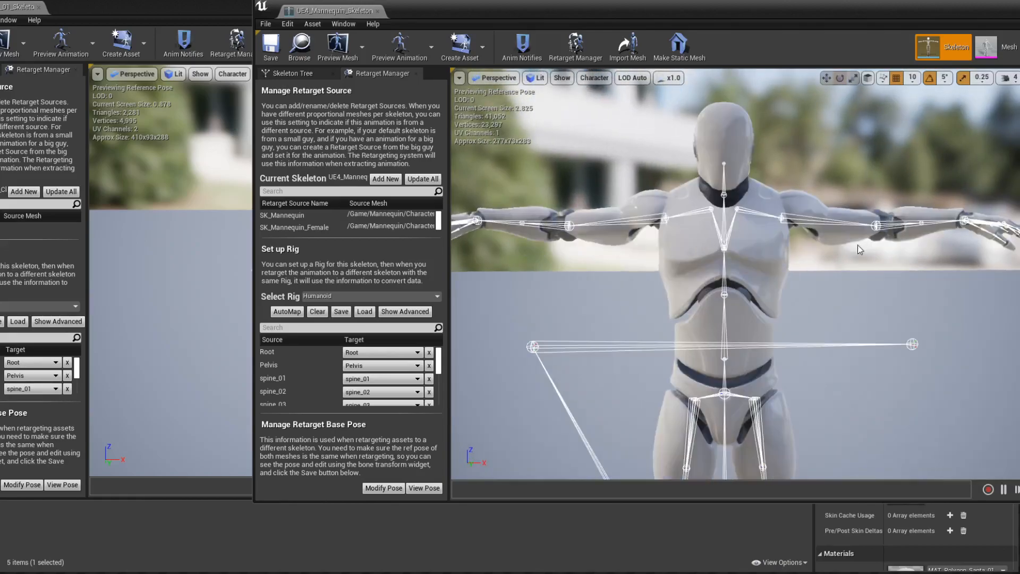
pyautogui.scroll(-3, 714, 230)
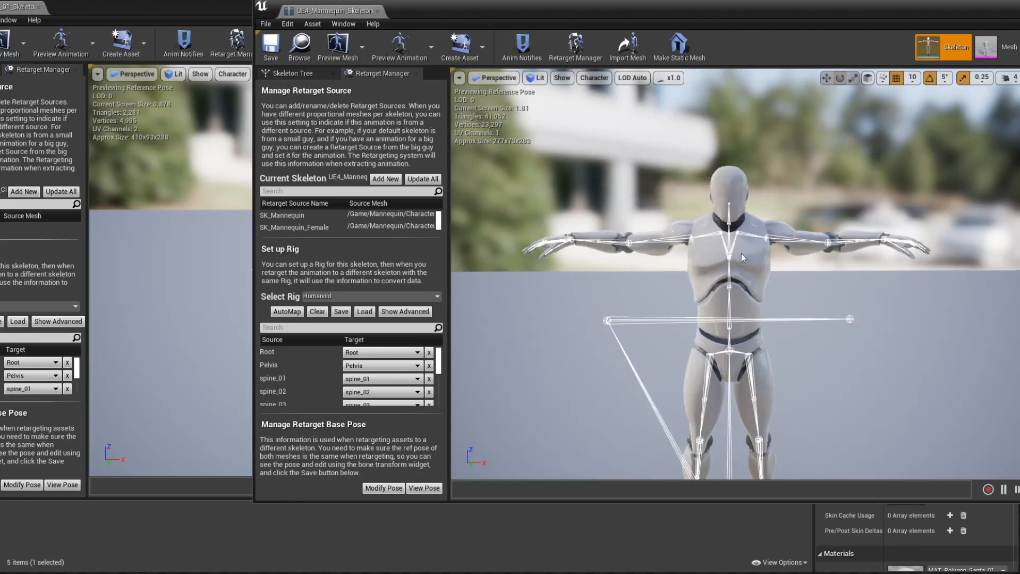
pyautogui.keyDown('alt'); pyautogui.moveTo(852, 279); pyautogui.dragTo(823, 297); pyautogui.keyUp('alt')
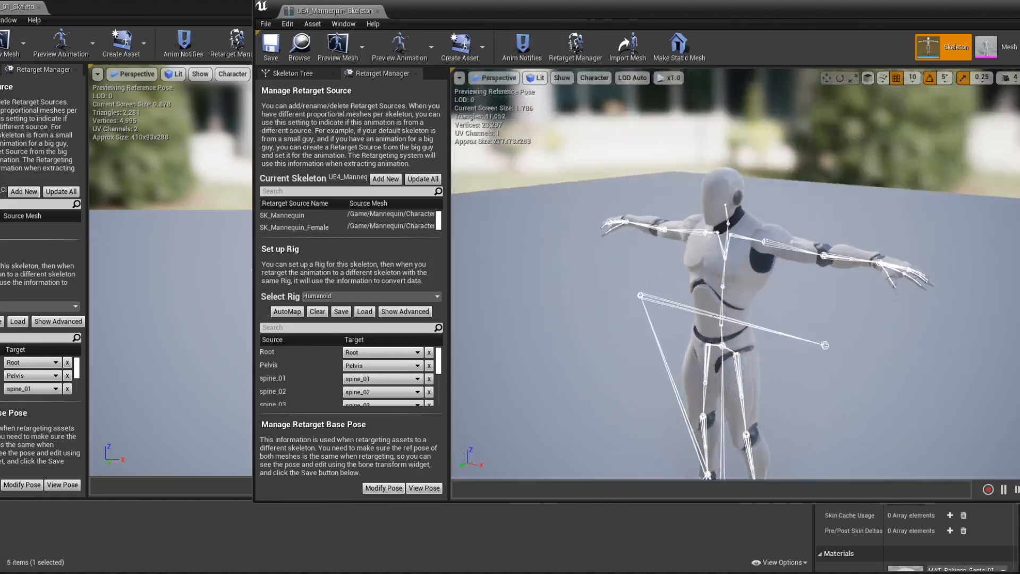
pyautogui.moveTo(858, 285); pyautogui.dragTo(828, 233, button='right')
pyautogui.moveTo(829, 234); pyautogui.dragTo(855, 306, button='middle')
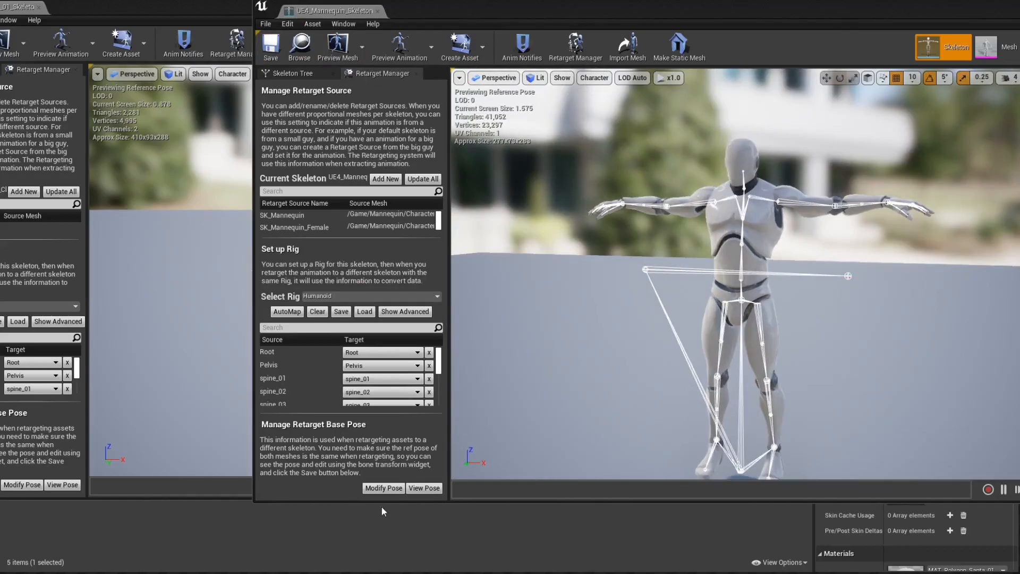
# Step: Set the mannequin's current pose as its retarget base pose and dismiss its skeleton window
pyautogui.click(383, 487)
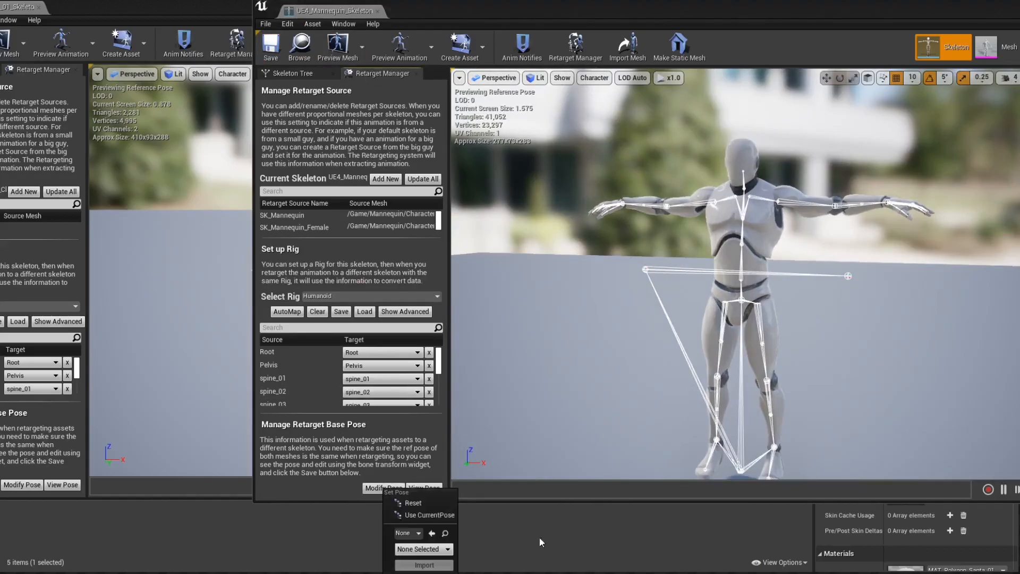
pyautogui.click(412, 516)
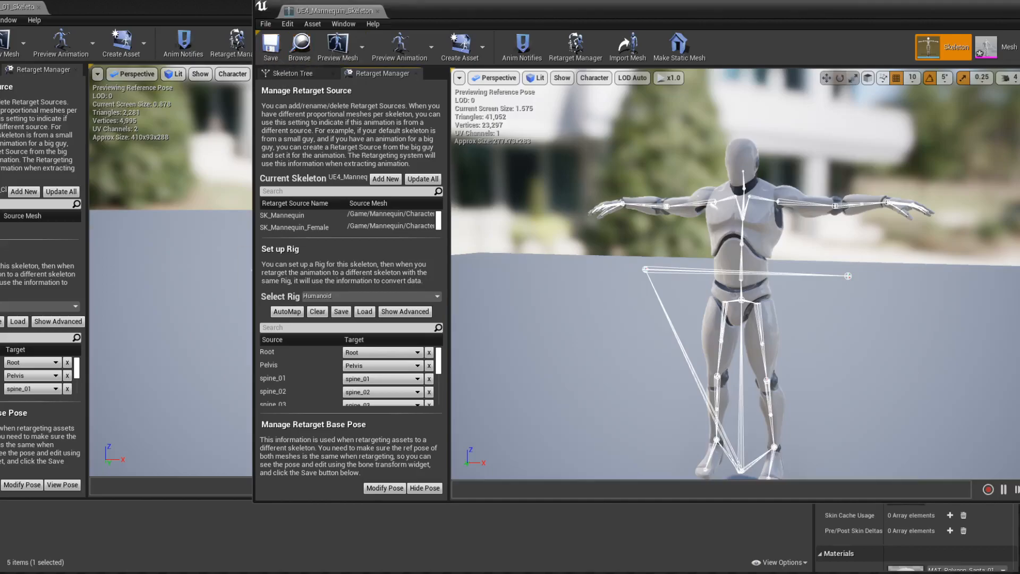
pyautogui.click(1019, 4)
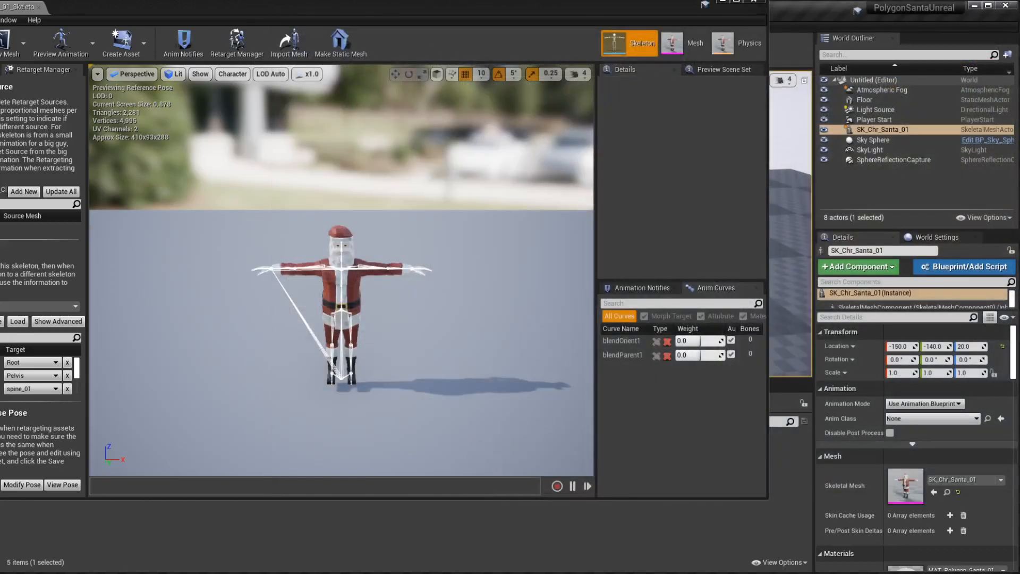
# Step: Open UE4_Mannequin_Skeleton from the Mannequin mesh folder, check its rig and preview alongside Santa's skeleton, and close it
pyautogui.moveTo(80, 4); pyautogui.dragTo(476, 7)
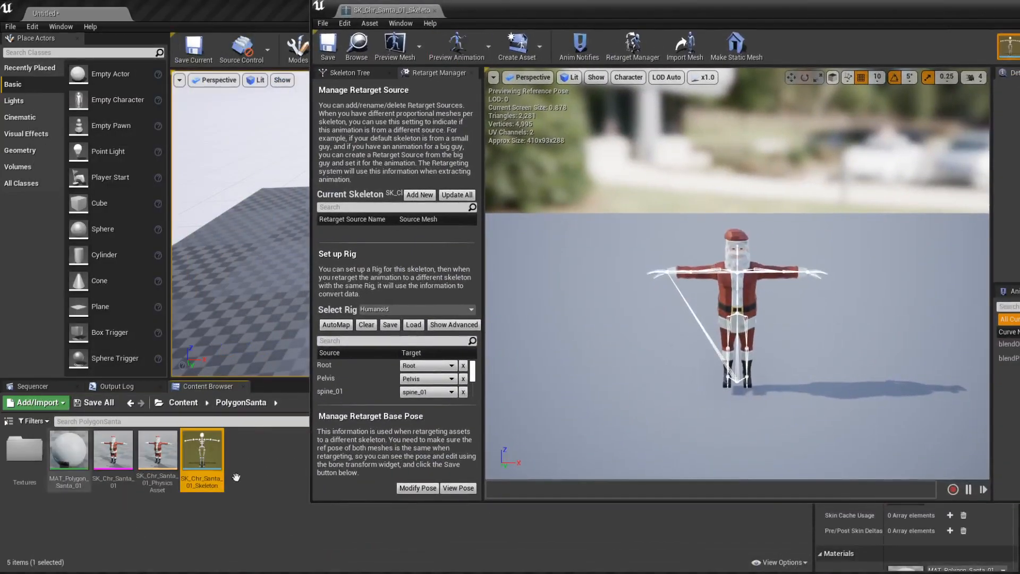
pyautogui.click(183, 403)
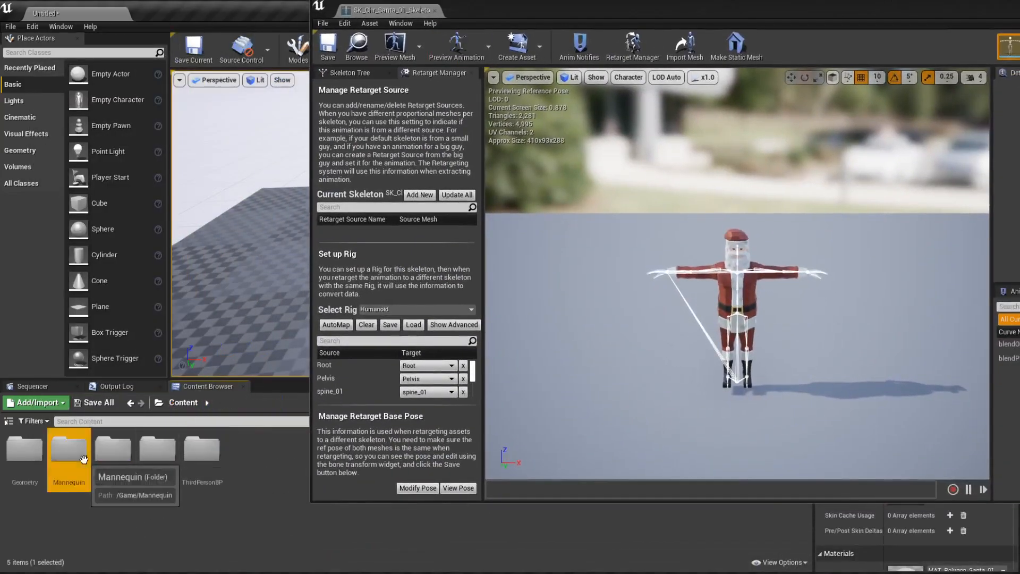
pyautogui.doubleClick(68, 448)
pyautogui.doubleClick(69, 449)
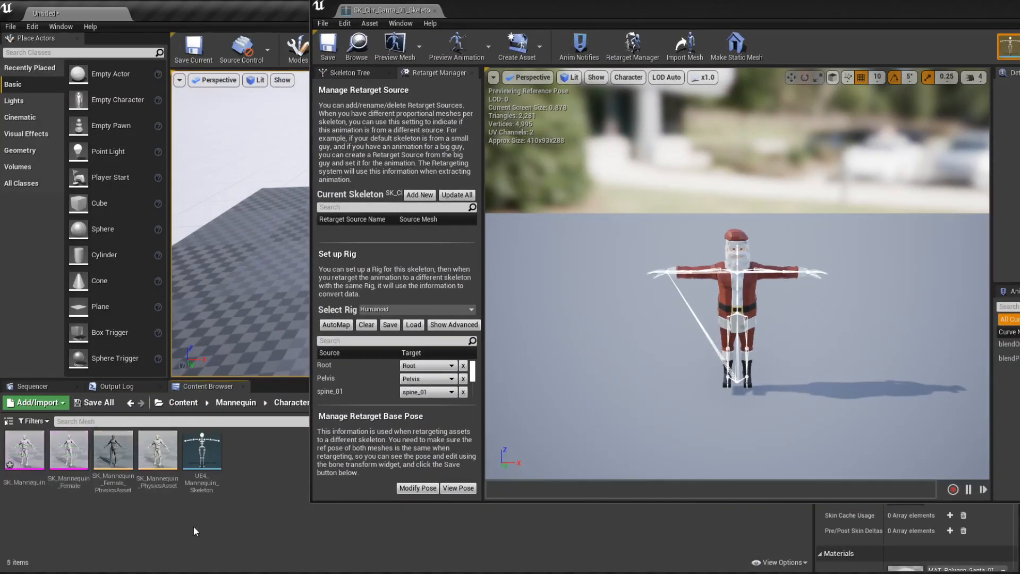
pyautogui.doubleClick(204, 449)
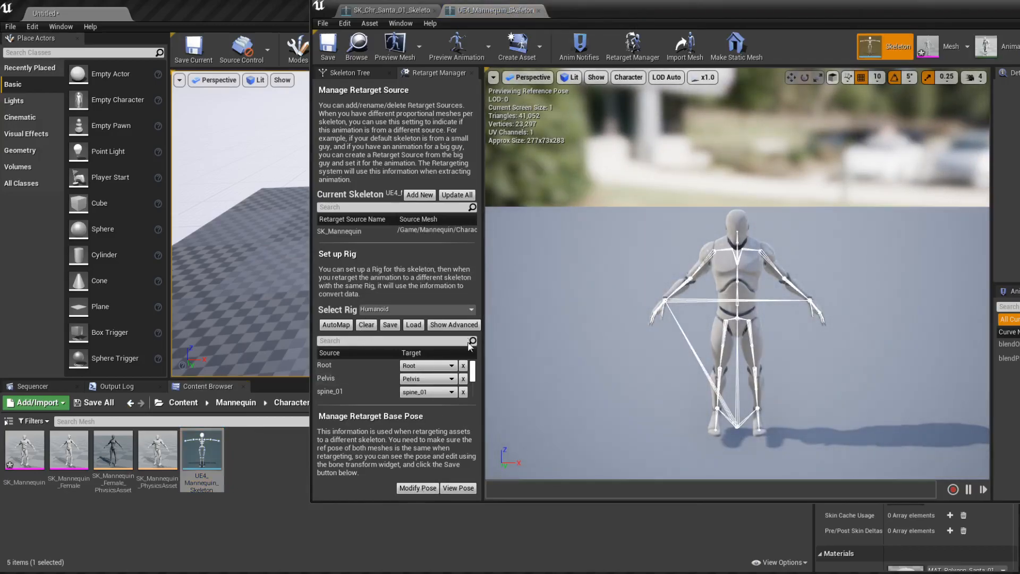
pyautogui.click(538, 11)
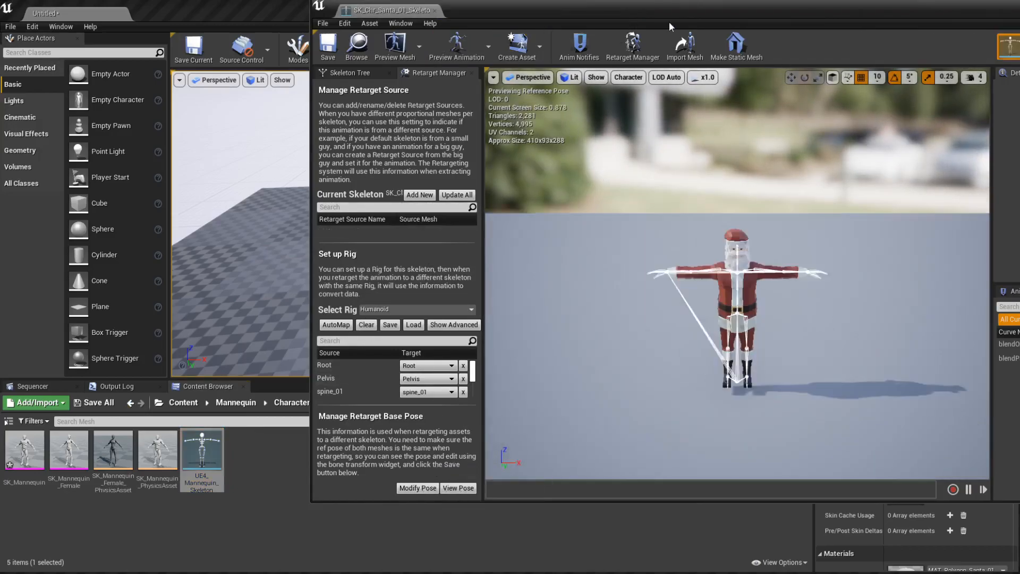
# Step: Reopen UE4_Mannequin_Skeleton, inspect its selected rig in the Retarget Manager, and dismiss the skeleton editor window
pyautogui.moveTo(655, 22); pyautogui.dragTo(609, 53)
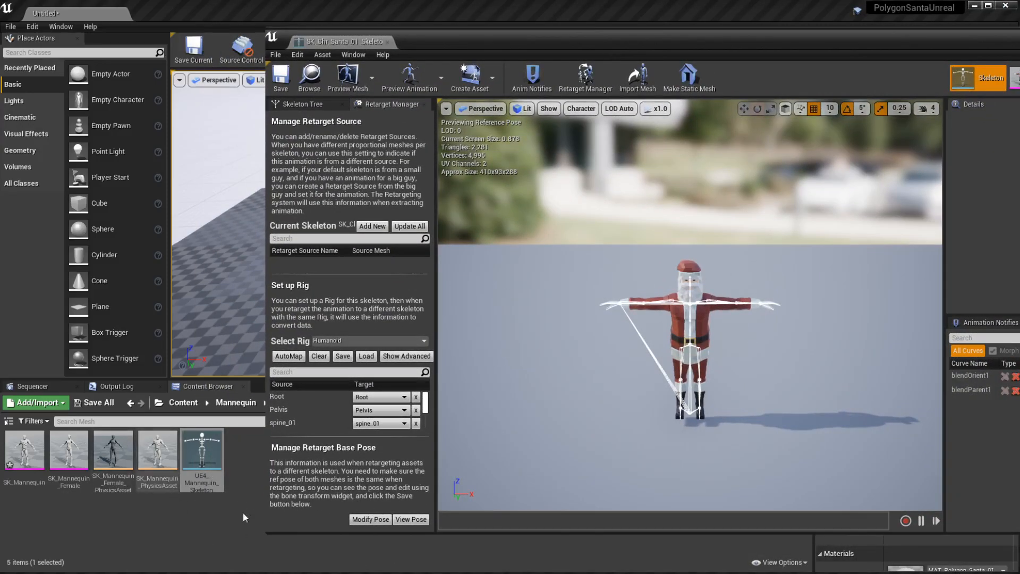
pyautogui.doubleClick(201, 472)
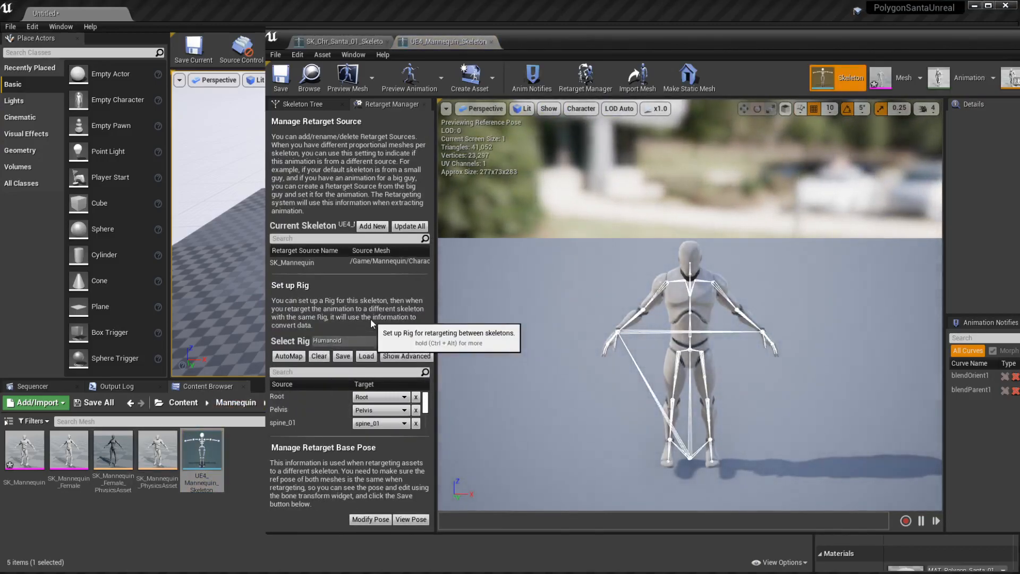
pyautogui.moveTo(637, 329); pyautogui.dragTo(645, 312)
pyautogui.moveTo(951, 46); pyautogui.dragTo(893, 34)
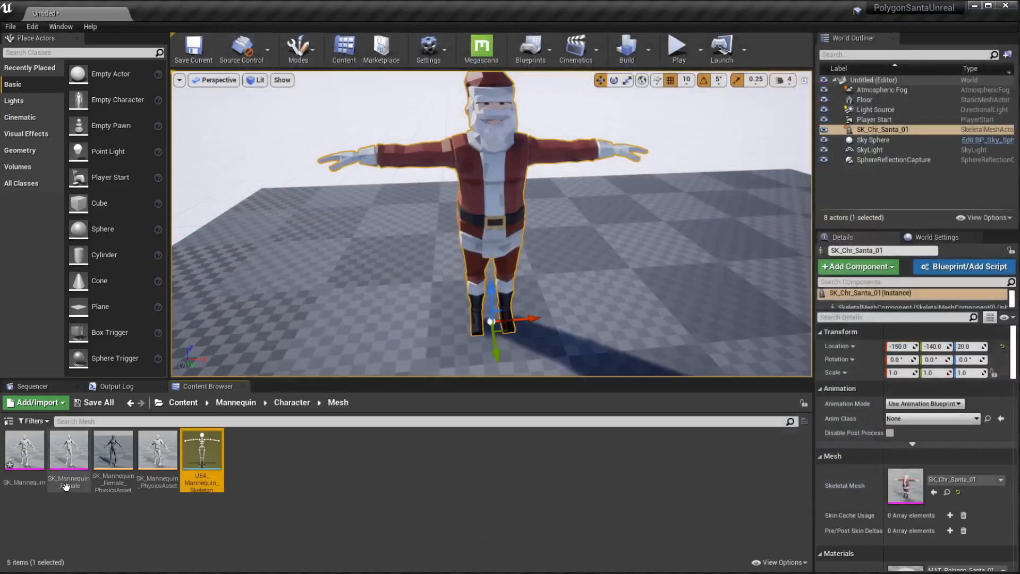
# Step: Open SK_Chr_Santa_01_Skeleton from the PolygonSanta folder, check its rig selection and base pose, and close its editor
pyautogui.click(292, 403)
pyautogui.click(236, 403)
pyautogui.click(184, 403)
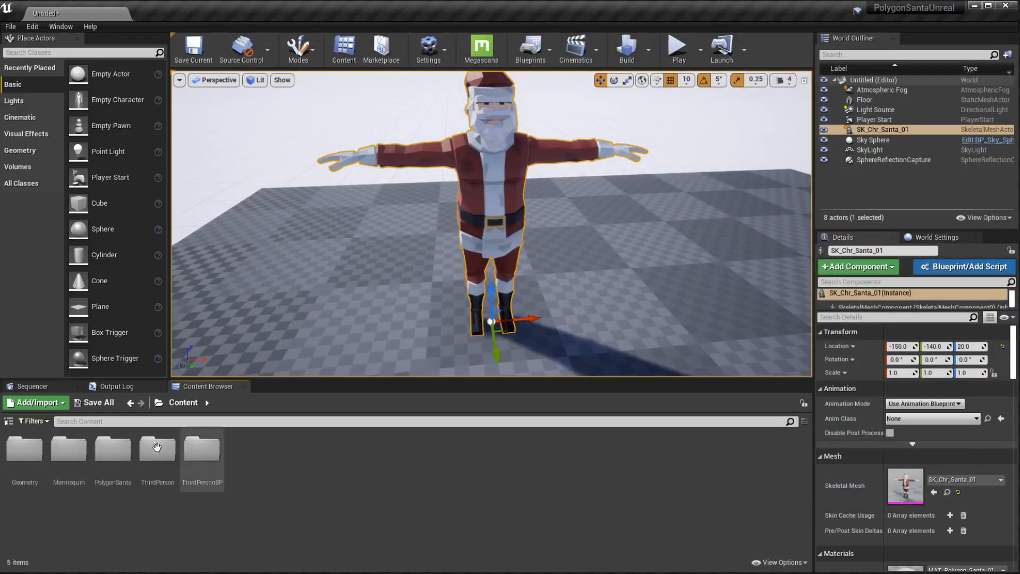
pyautogui.doubleClick(112, 449)
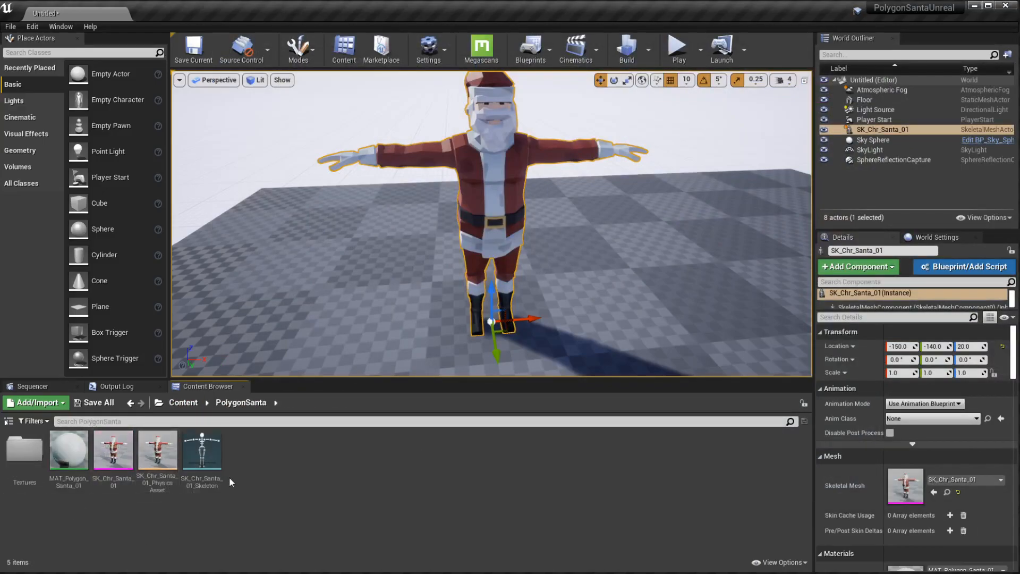
pyautogui.doubleClick(206, 457)
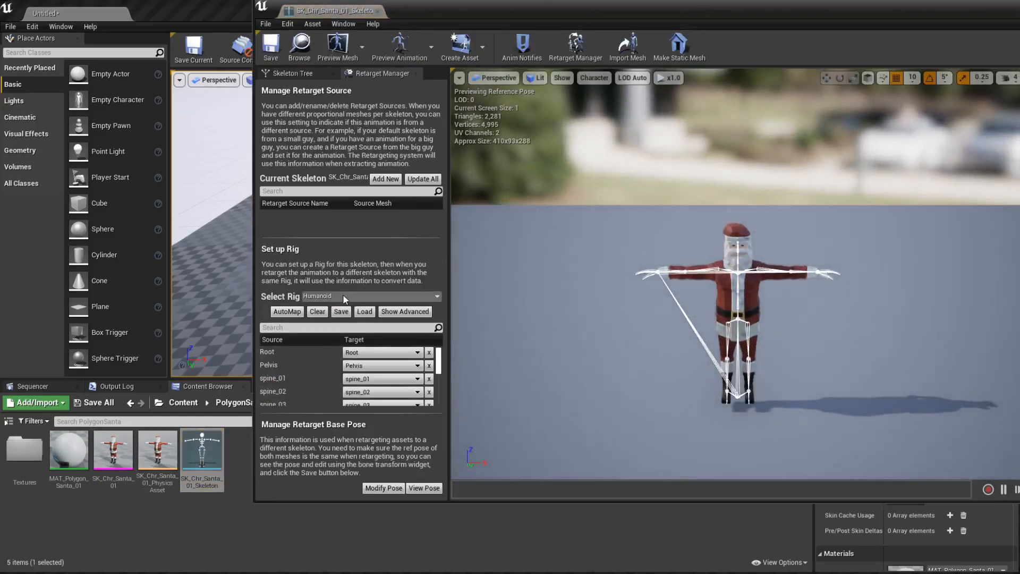
pyautogui.moveTo(505, 2); pyautogui.dragTo(429, 14)
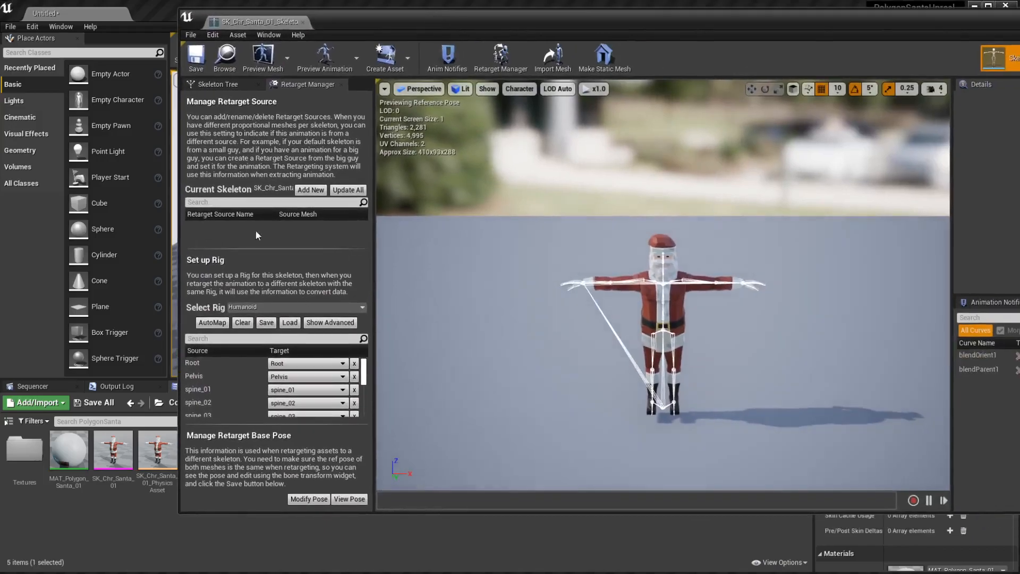
pyautogui.moveTo(315, 21); pyautogui.dragTo(317, 30)
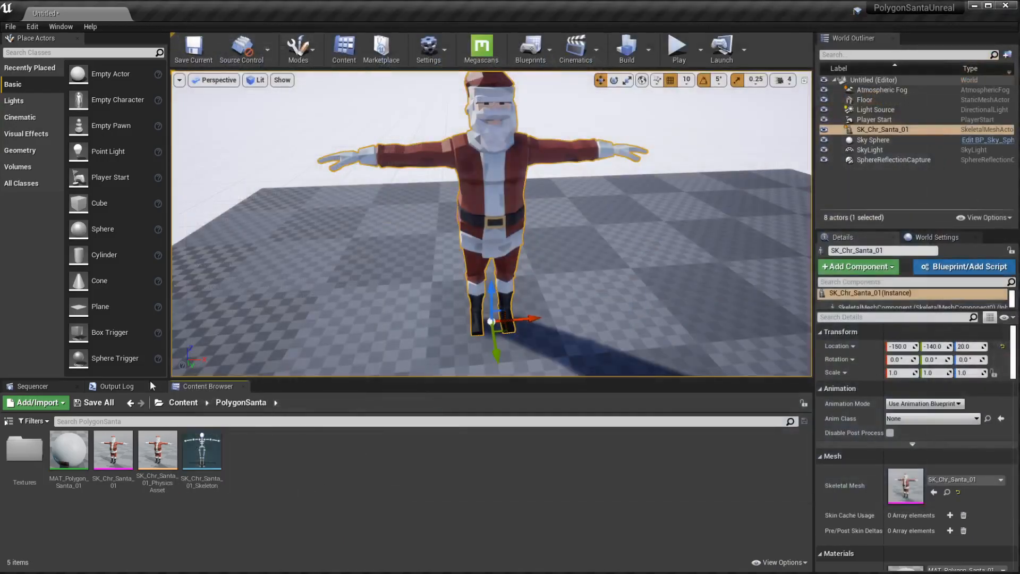
# Step: Retarget UE4_Mannequin_Skeleton in the Mannequin mesh folder to SK_Chr_Santa_01_Skeleton
pyautogui.click(183, 402)
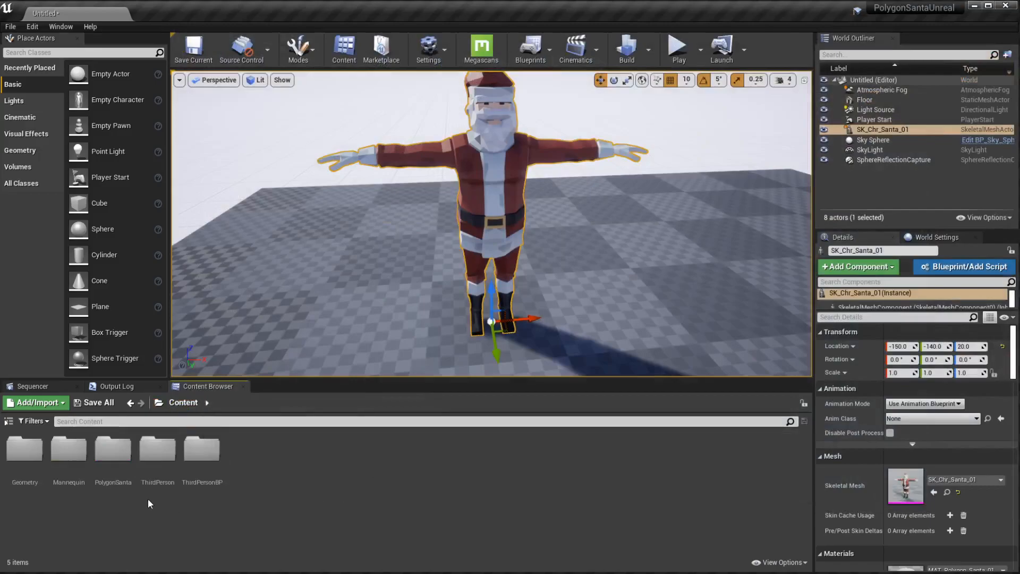
pyautogui.doubleClick(63, 461)
pyautogui.doubleClick(55, 457)
pyautogui.doubleClick(74, 454)
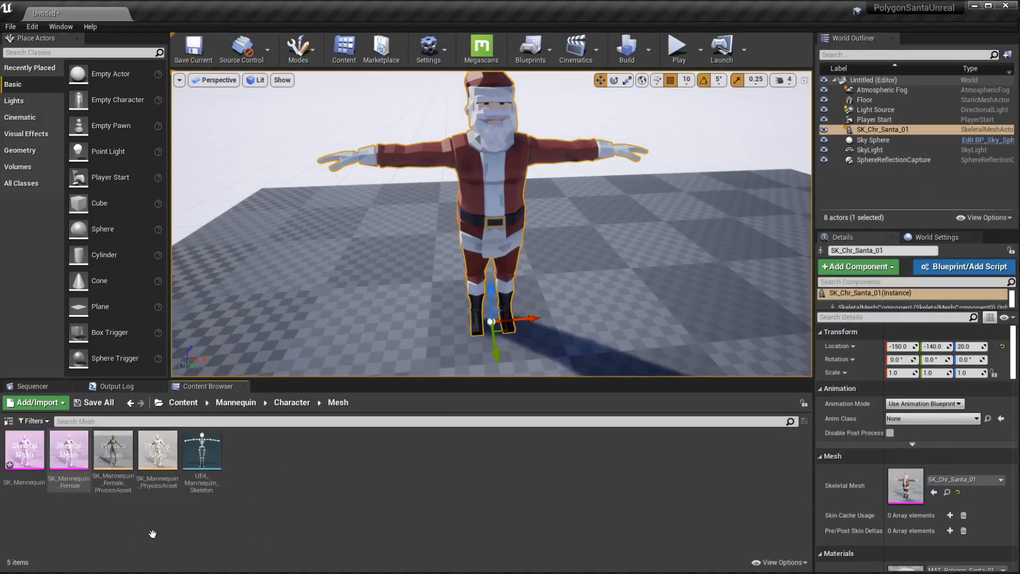
pyautogui.rightClick(202, 451)
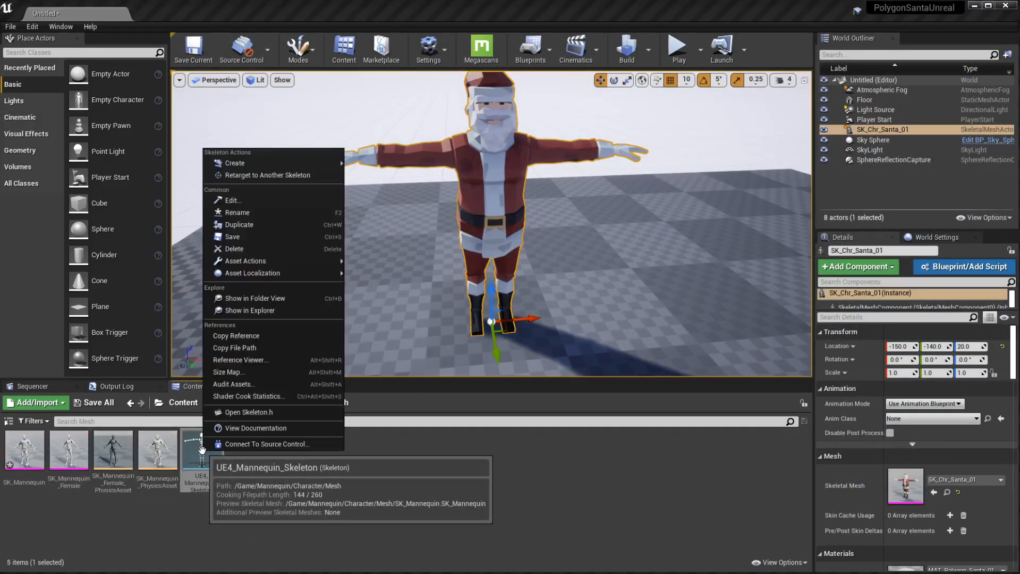
pyautogui.click(273, 179)
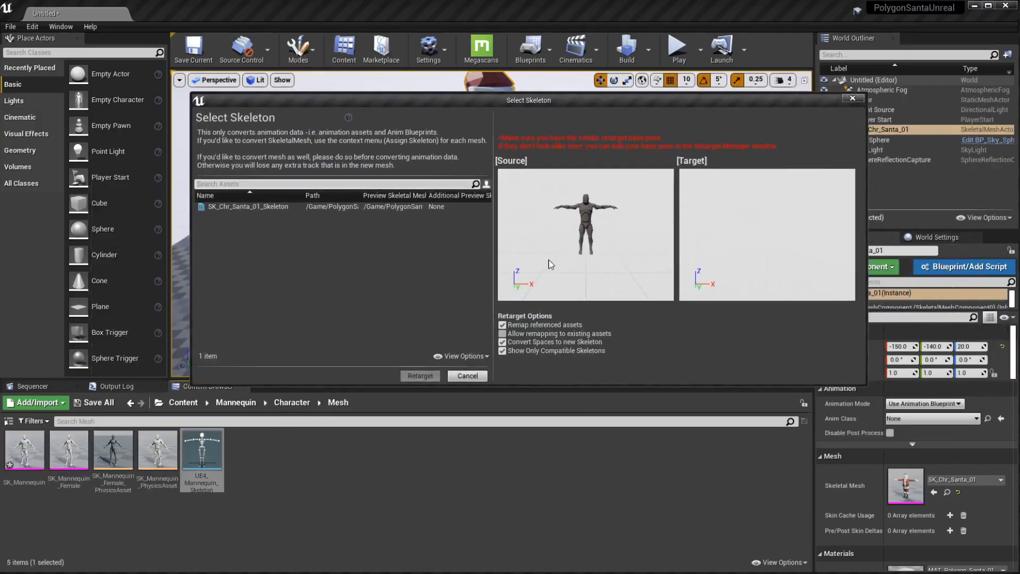
pyautogui.click(248, 207)
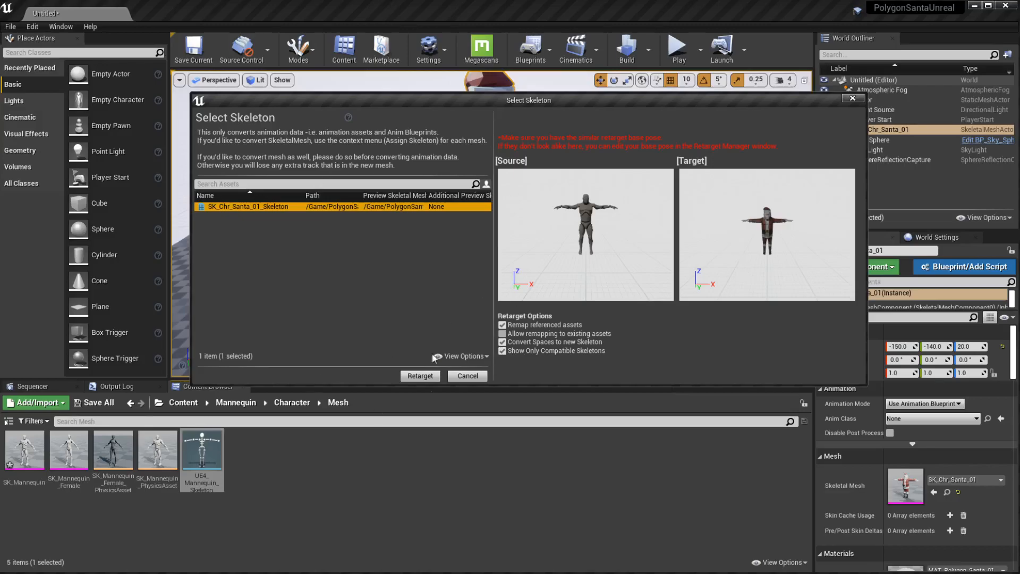
pyautogui.click(419, 375)
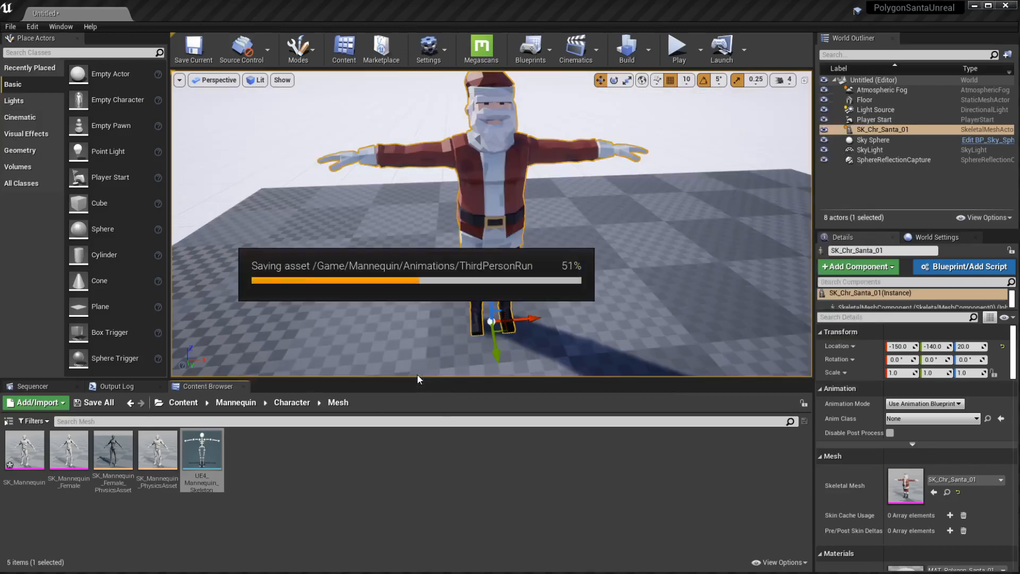
# Step: Open the ThirdPersonCharacter blueprint from the ThirdPersonBP Blueprints folder
pyautogui.click(339, 447)
pyautogui.click(183, 403)
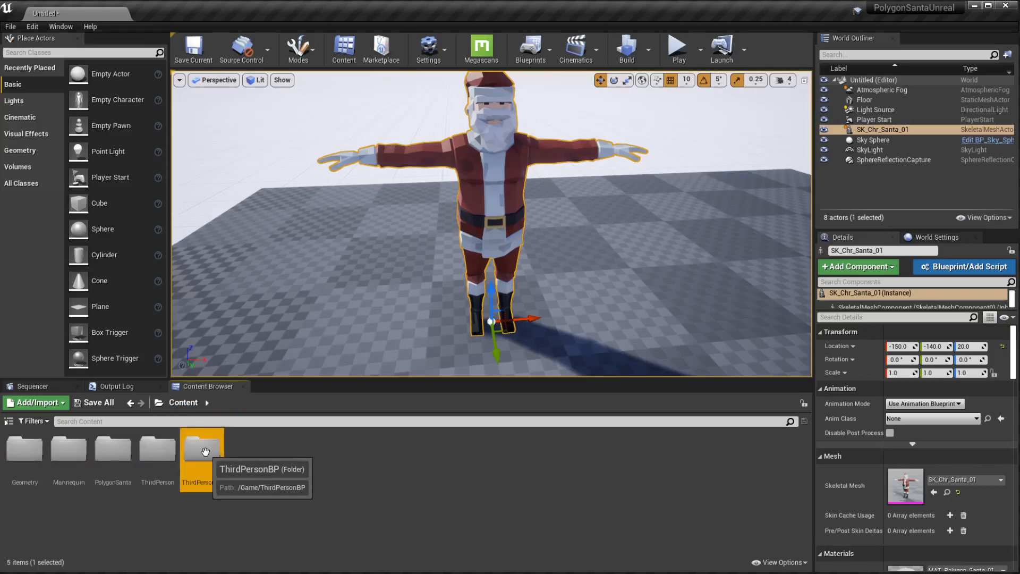
pyautogui.doubleClick(202, 450)
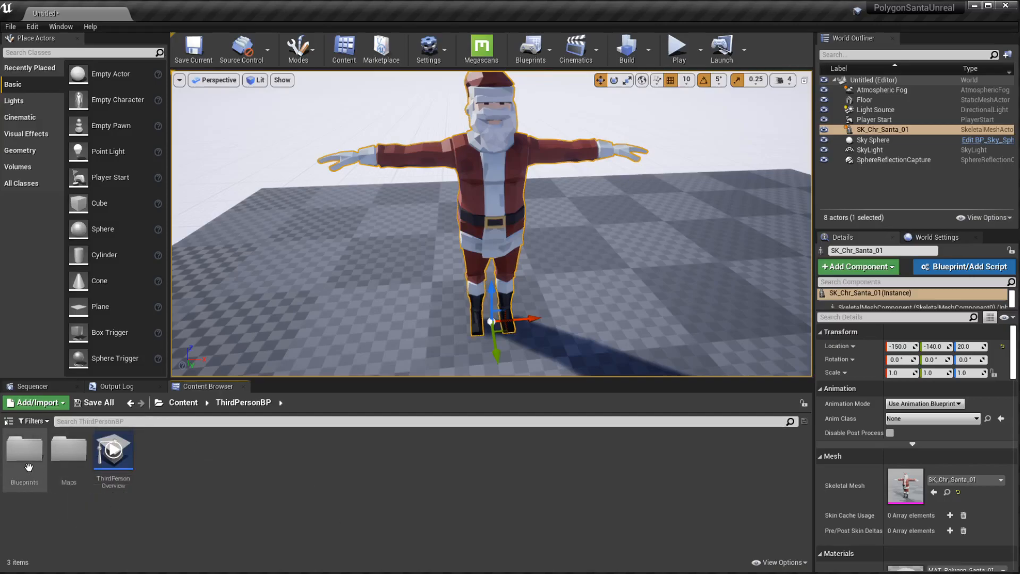
pyautogui.doubleClick(25, 449)
pyautogui.doubleClick(38, 462)
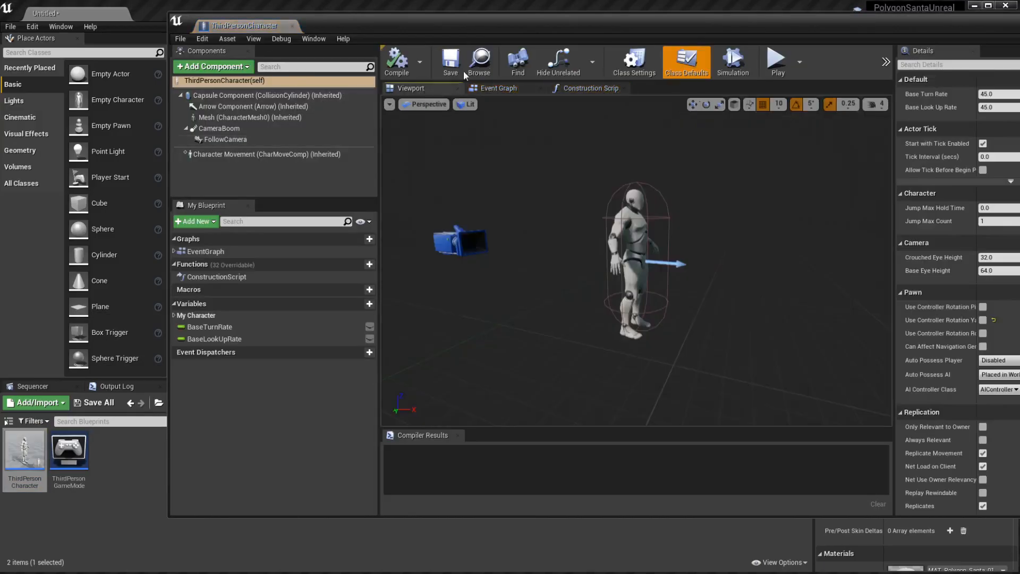
# Step: Set the skeletal mesh of the character's Mesh component to SK_Chr_Santa_01, then compile and save the blueprint
pyautogui.moveTo(471, 24); pyautogui.dragTo(373, 24)
pyautogui.scroll(3, 608, 289)
pyautogui.moveTo(654, 226)
pyautogui.mouseDown()
pyautogui.moveTo(510, 228)
pyautogui.moveTo(654, 225)
pyautogui.mouseUp()
pyautogui.scroll(3, 547, 209)
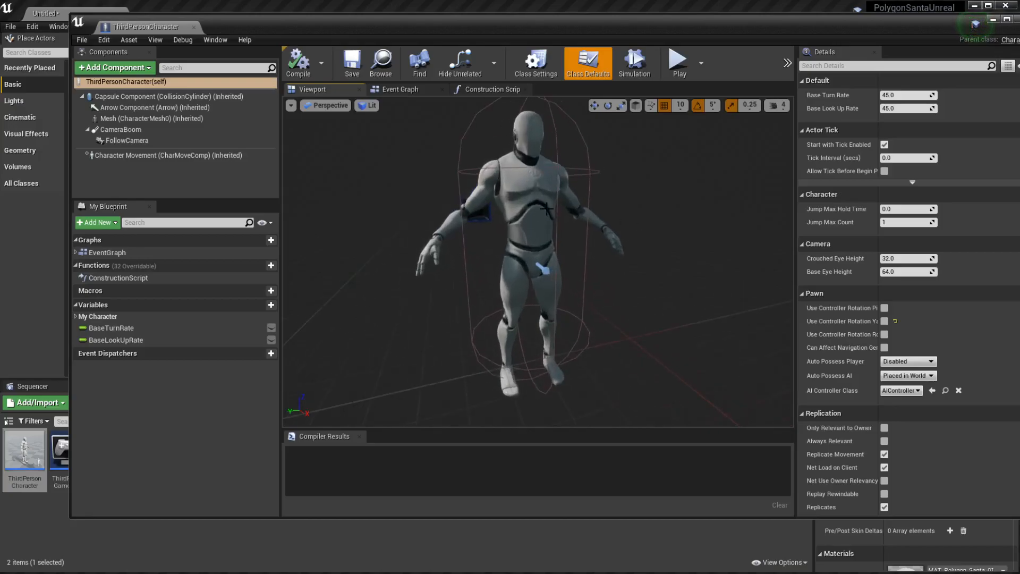
pyautogui.click(541, 218)
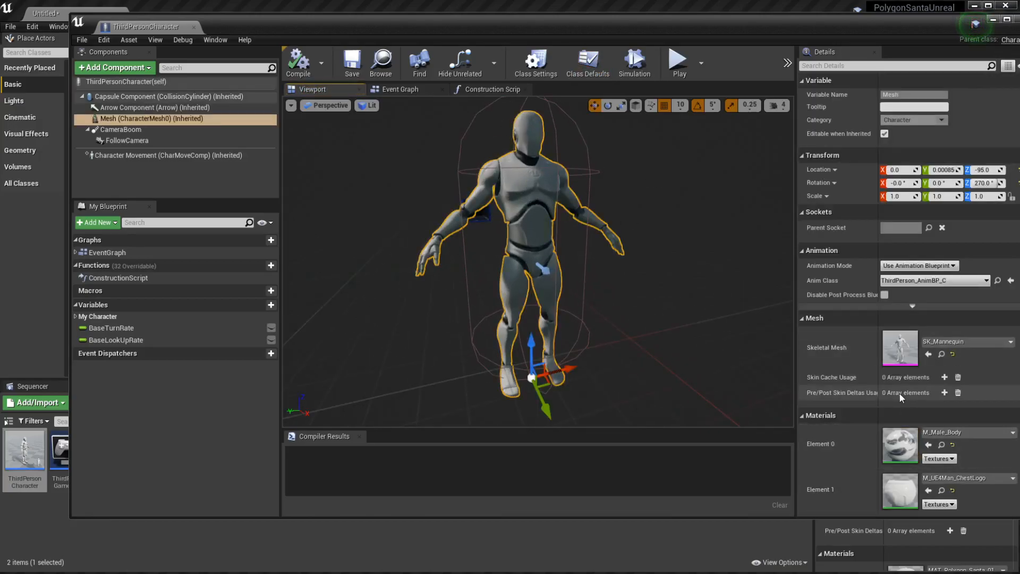
pyautogui.click(954, 343)
pyautogui.write('santa')
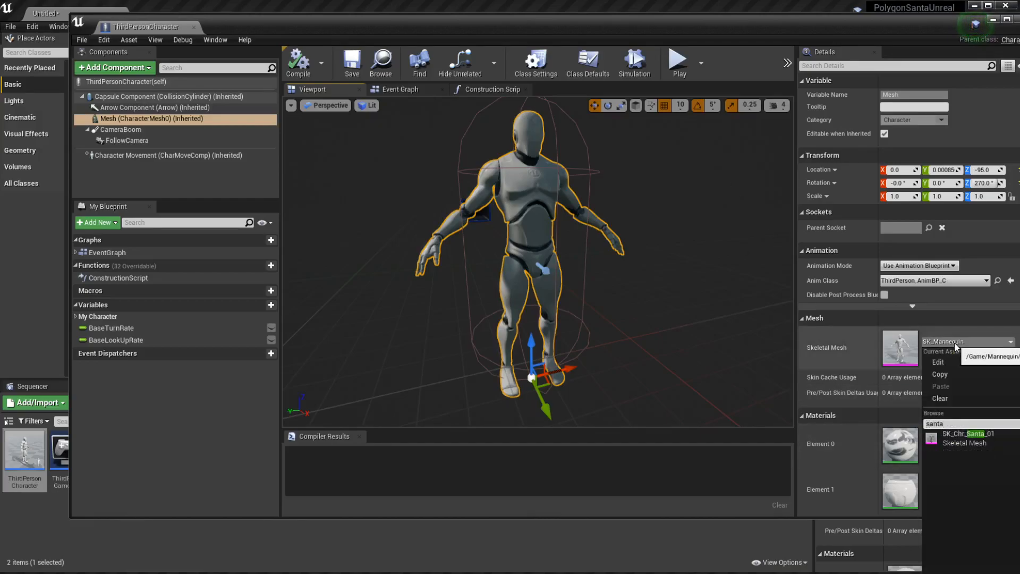
pyautogui.click(964, 437)
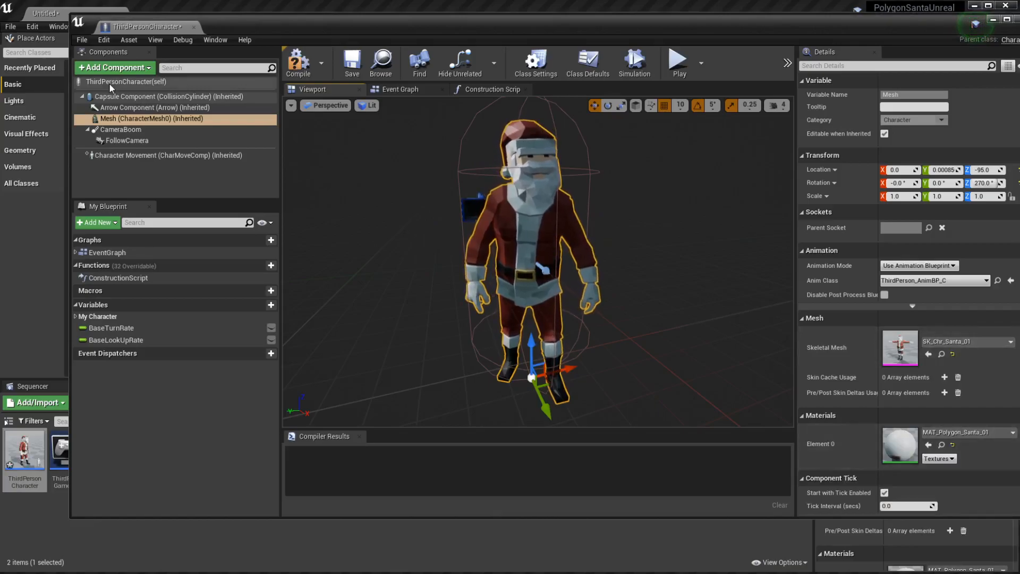
pyautogui.press('F7')
pyautogui.click(353, 71)
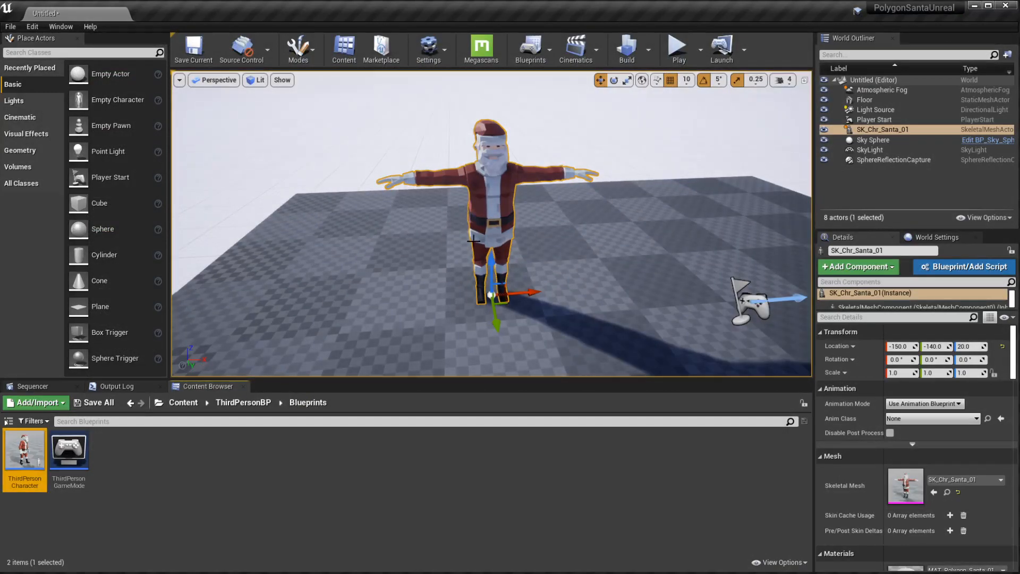
# Step: Delete the SK_Chr_Santa_01 actor from the level
pyautogui.press('Delete')
pyautogui.click(521, 455)
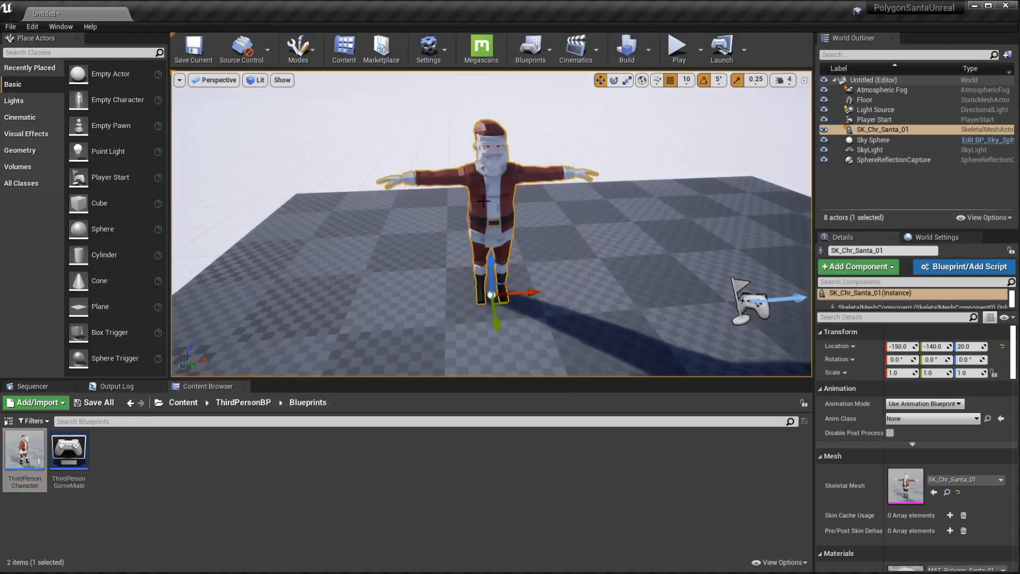
pyautogui.press('Delete')
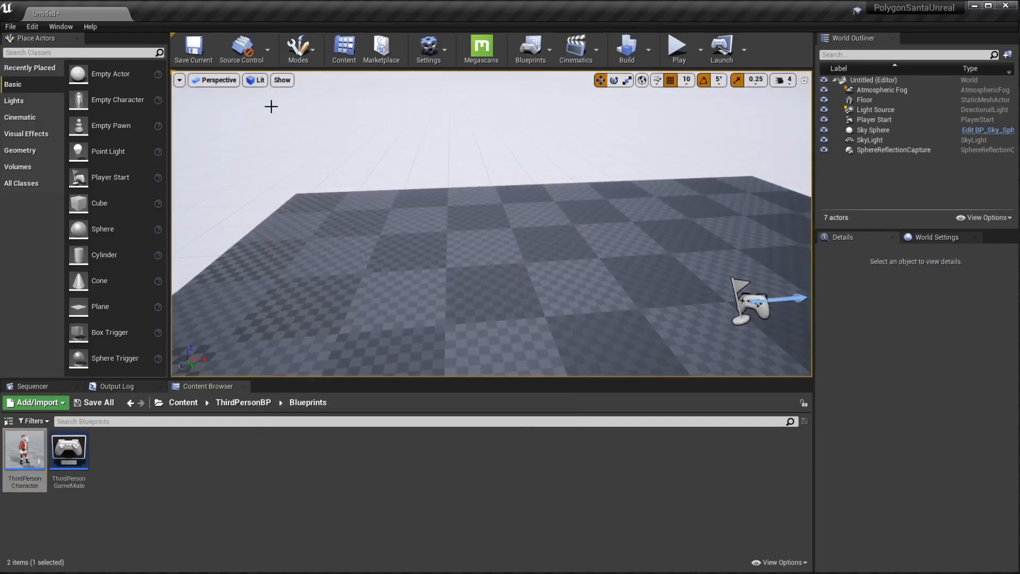
# Step: Set the project's Default GameMode to ThirdPersonGameMode in the Maps & Modes settings and close the settings
pyautogui.click(428, 48)
pyautogui.click(470, 95)
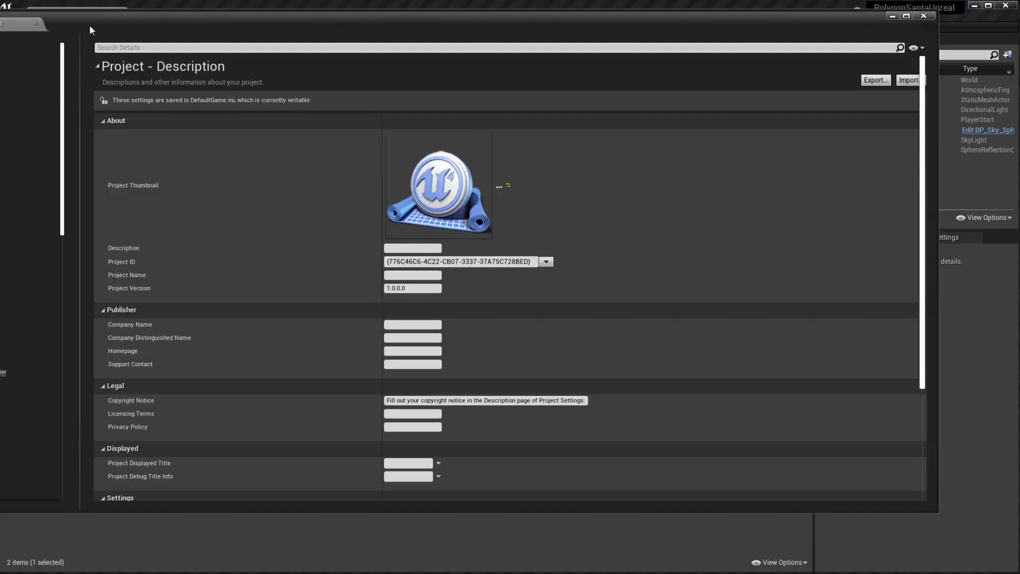
pyautogui.moveTo(90, 26); pyautogui.dragTo(218, 27)
pyautogui.click(82, 128)
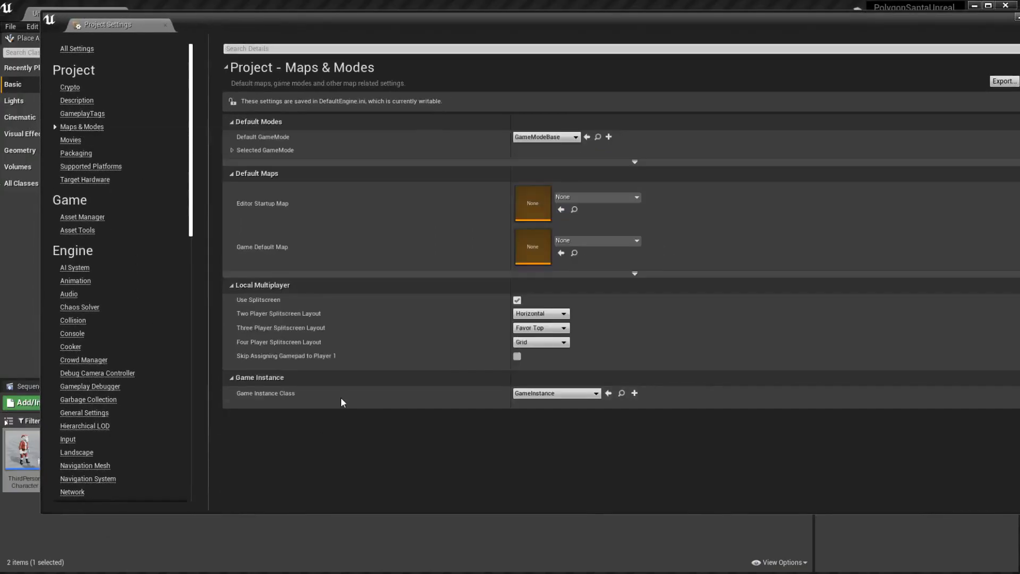
pyautogui.click(549, 140)
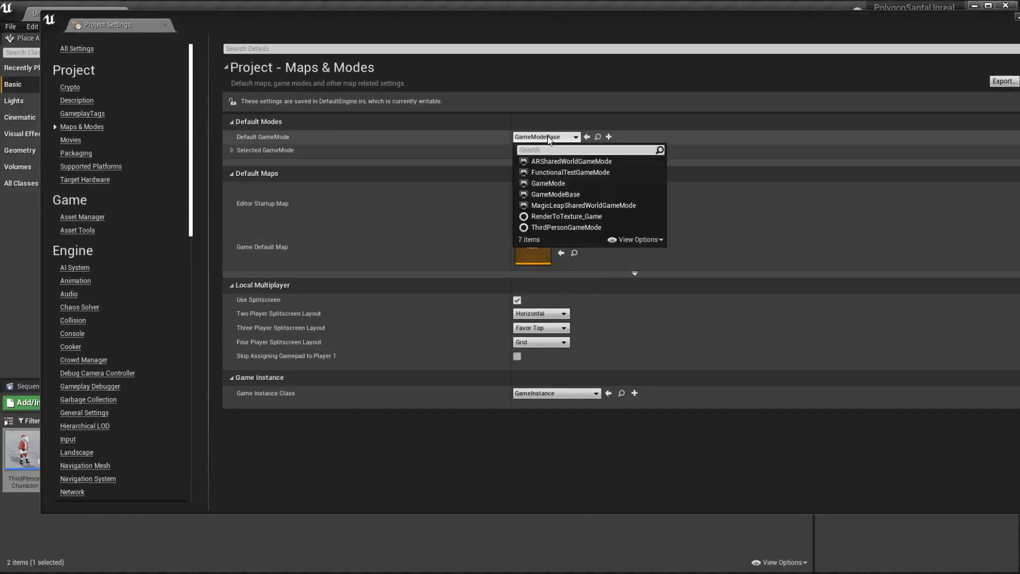
pyautogui.click(560, 229)
pyautogui.click(1019, 16)
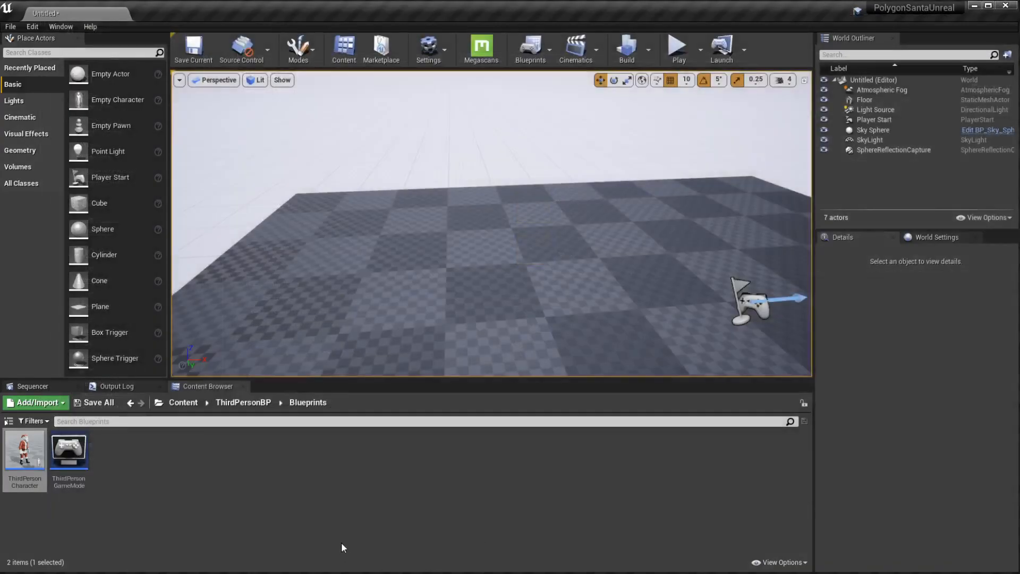
pyautogui.click(342, 546)
pyautogui.click(194, 48)
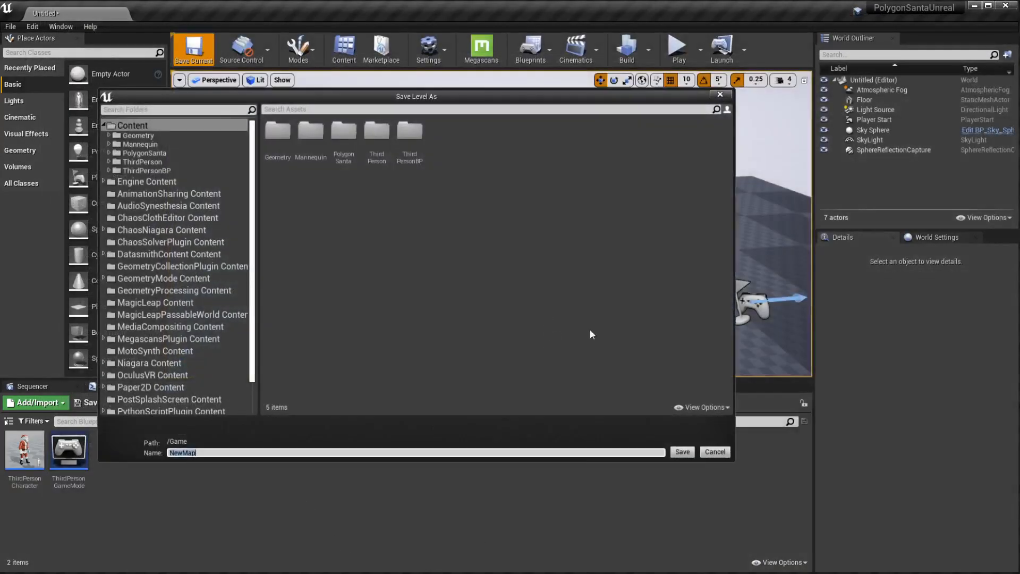
pyautogui.click(723, 452)
# Step: Play the level to test running and jumping with the Santa character, then stop the play session
pyautogui.click(680, 53)
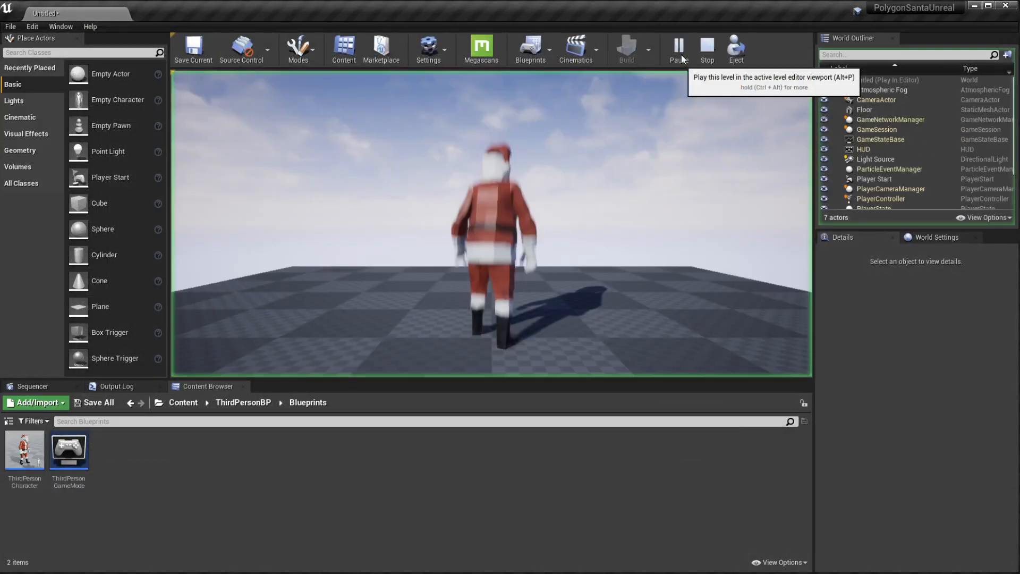
pyautogui.click(472, 178)
pyautogui.press('w')
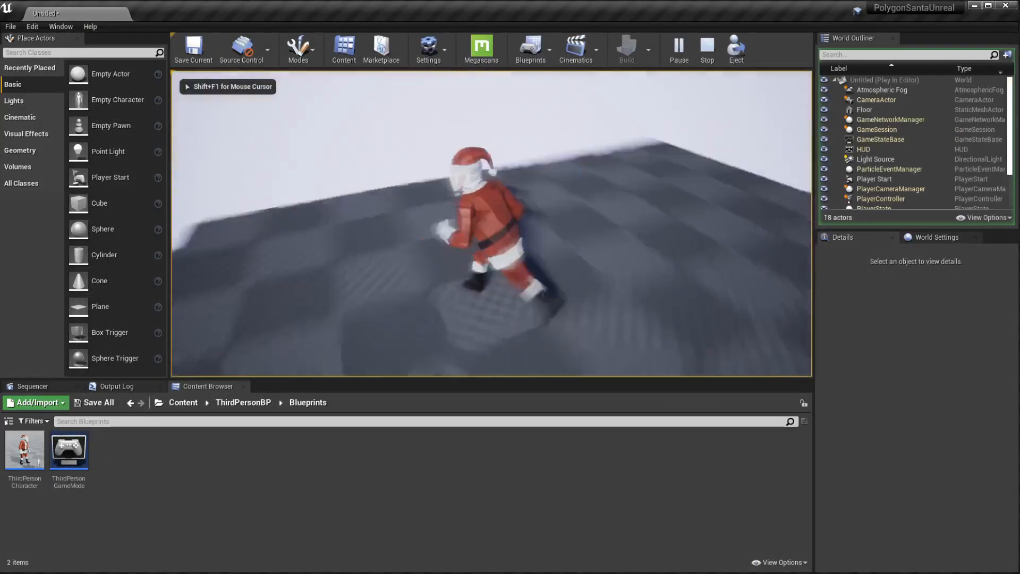
pyautogui.press('space')
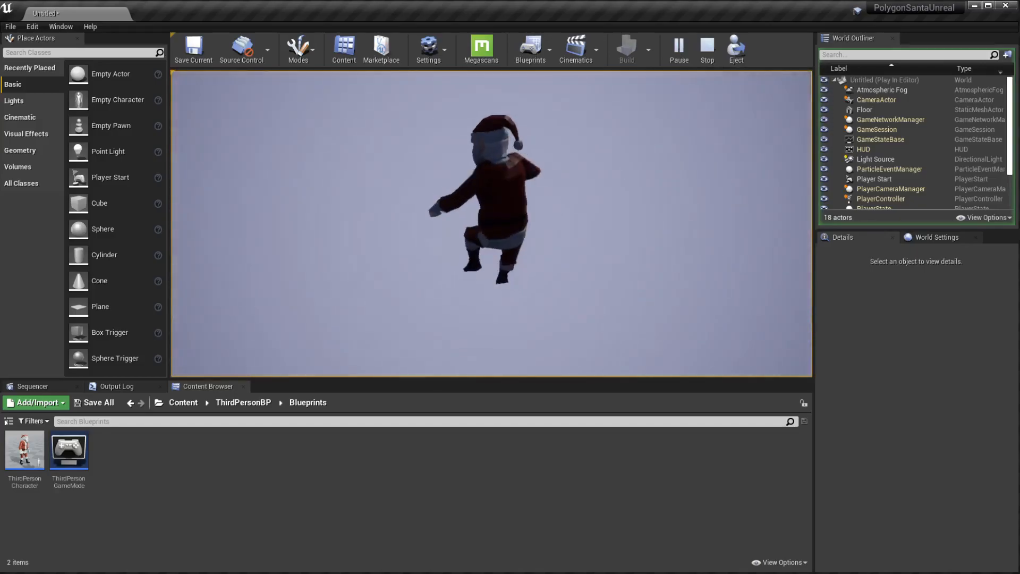
pyautogui.press('Escape')
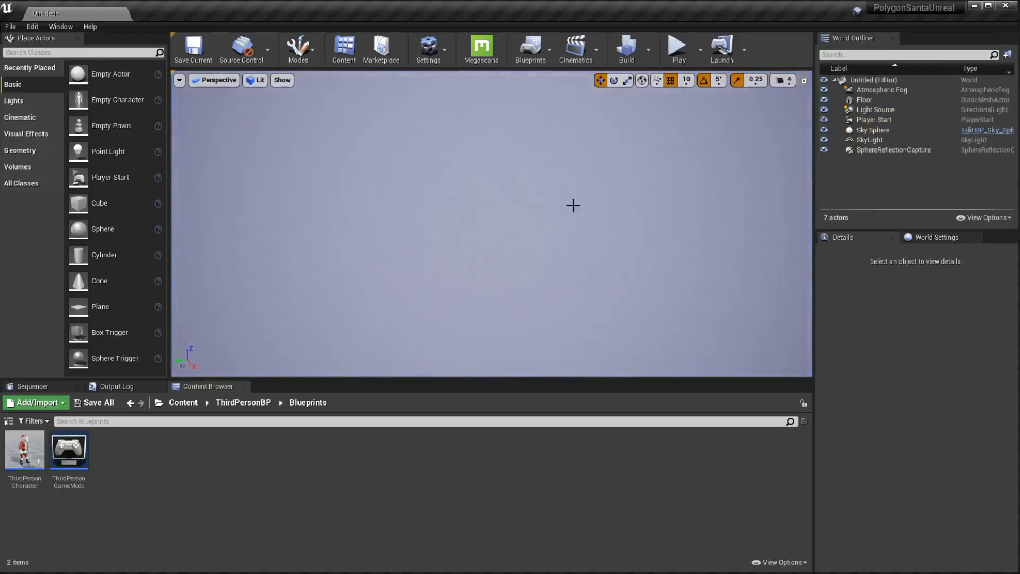
# Step: Scale the Floor actor uniformly to 10 on all three axes
pyautogui.click(502, 236)
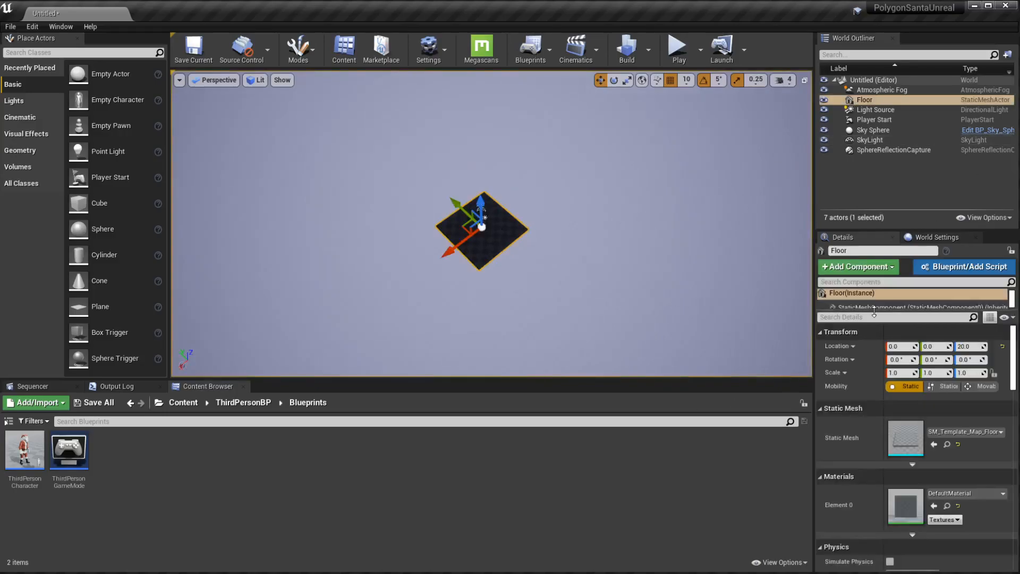
pyautogui.moveTo(896, 372); pyautogui.dragTo(898, 373)
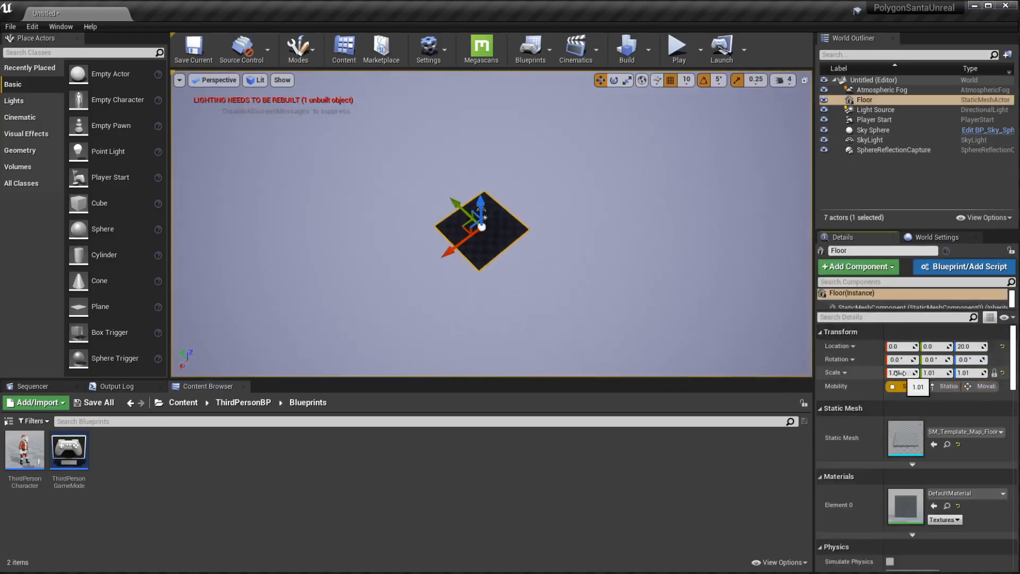
pyautogui.write('10')
pyautogui.press('Return')
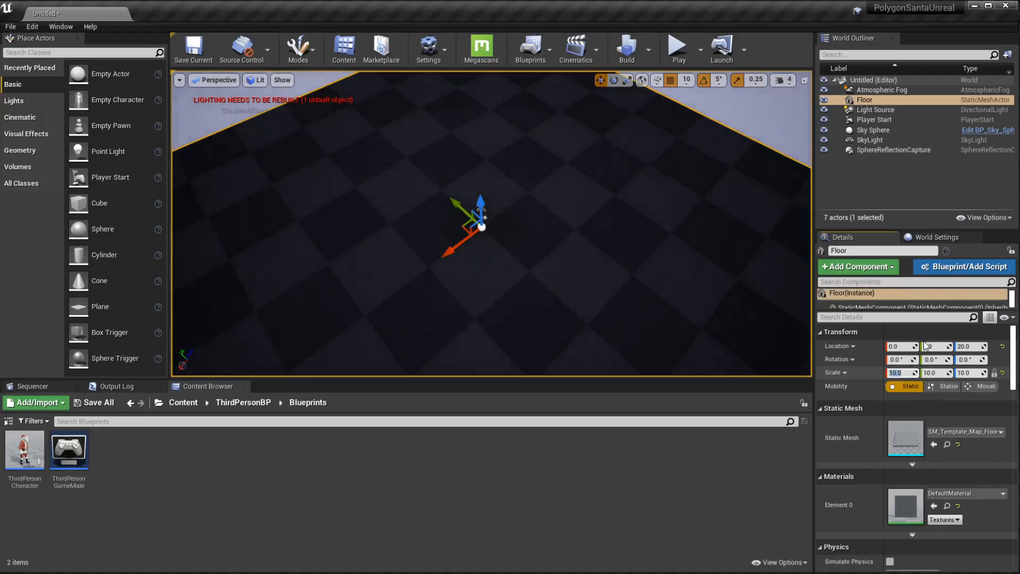
# Step: Play the level and test Santa's idle, running and jumping animations in all directions across the enlarged floor
pyautogui.keyDown('alt'); pyautogui.moveTo(595, 207); pyautogui.dragTo(591, 186); pyautogui.keyUp('alt')
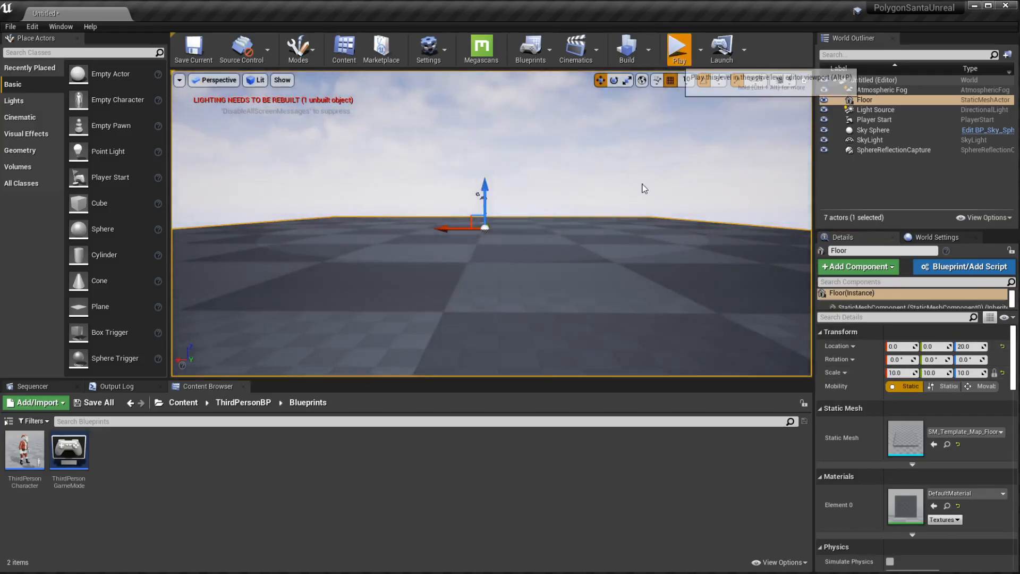
pyautogui.hotkey('alt', 'p')
pyautogui.press('w')
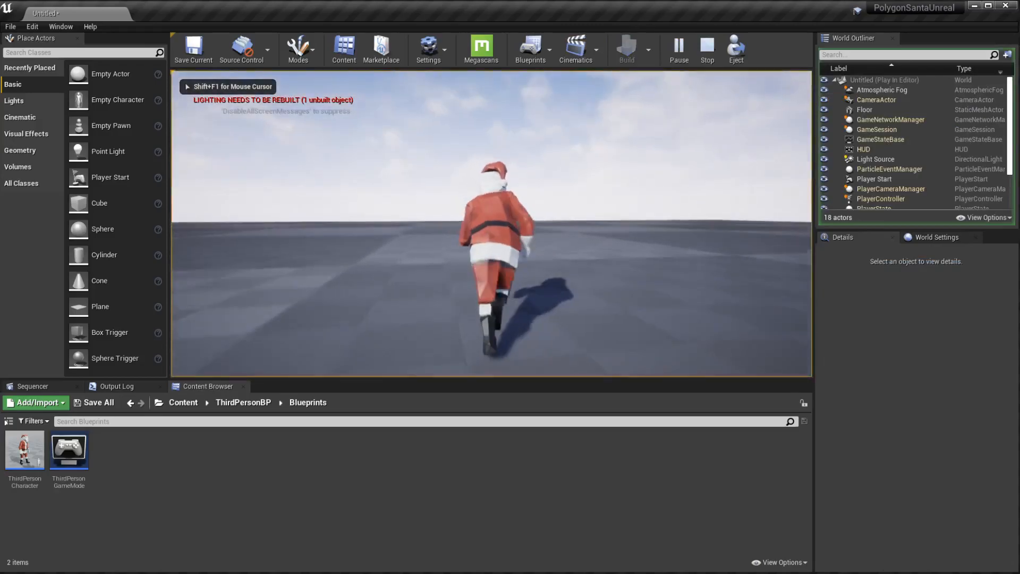
pyautogui.press('d')
pyautogui.press('s')
pyautogui.press('w')
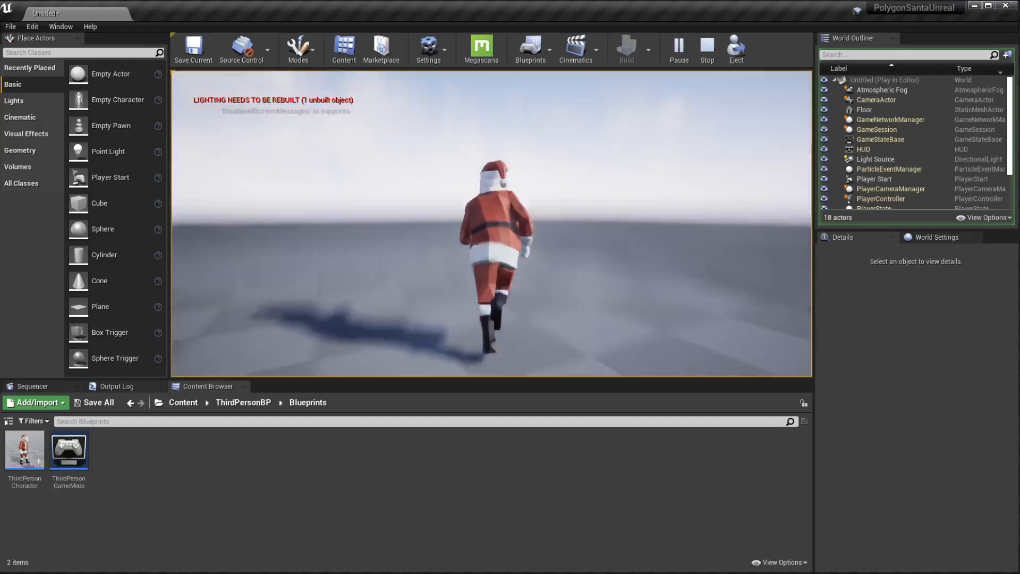
pyautogui.press('a')
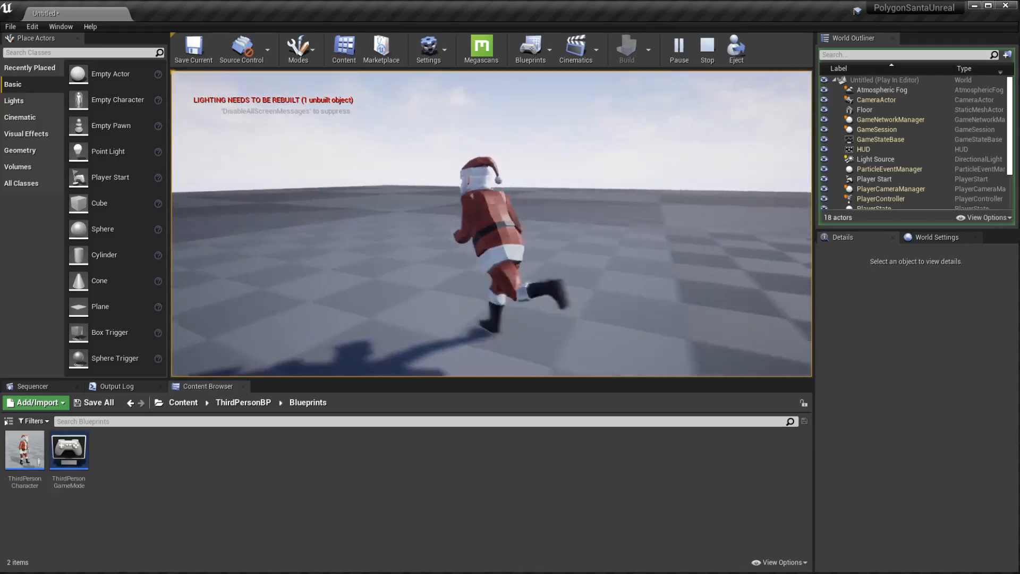
pyautogui.press('w')
pyautogui.press('a')
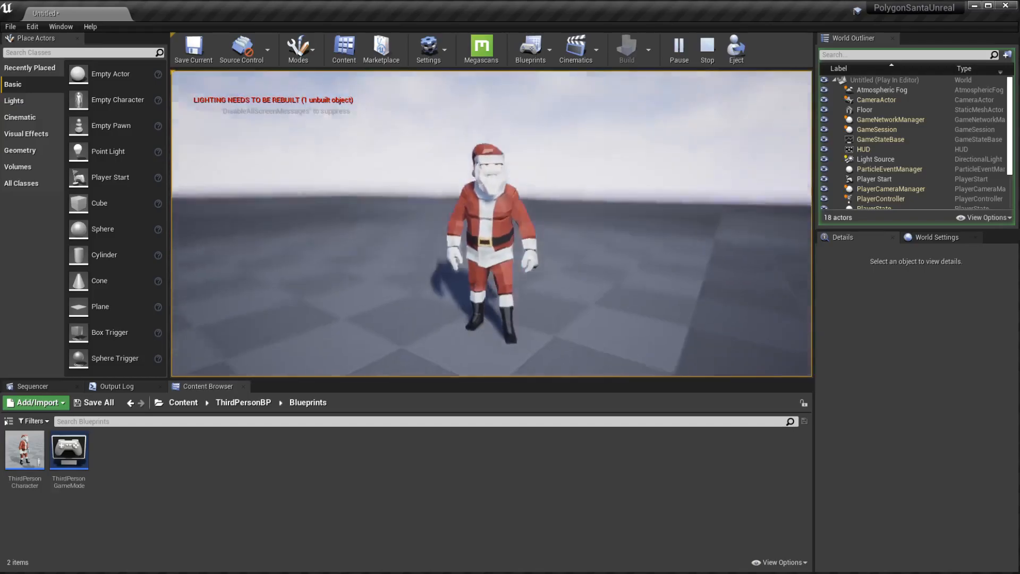
pyautogui.press('w')
pyautogui.press('space')
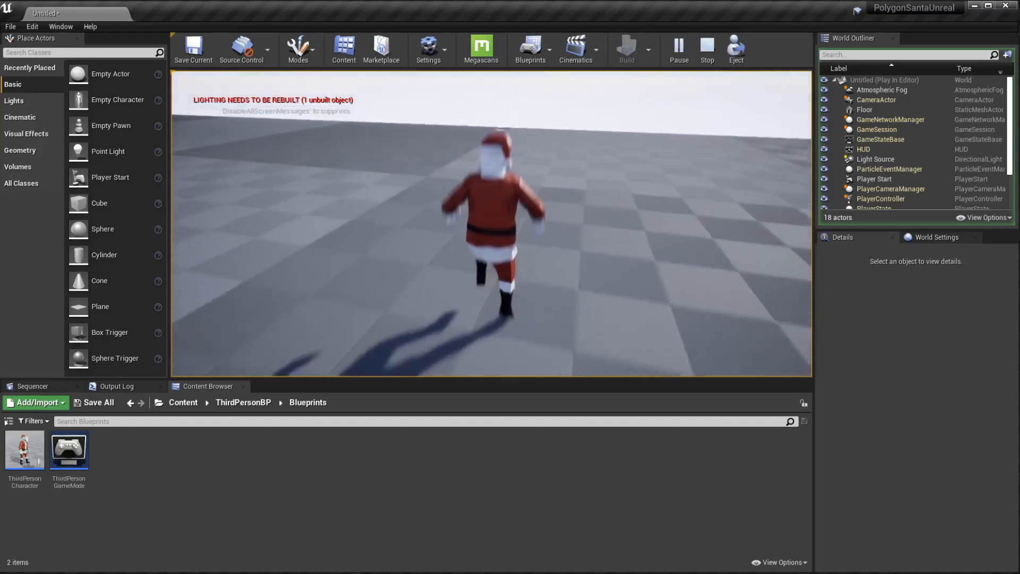
pyautogui.press('space')
pyautogui.press('d')
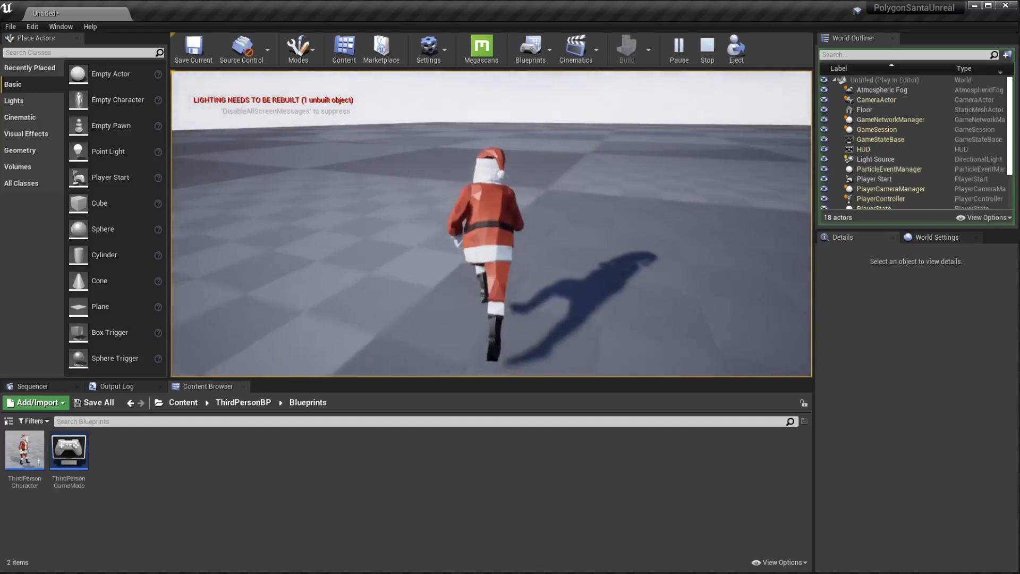
pyautogui.press('space')
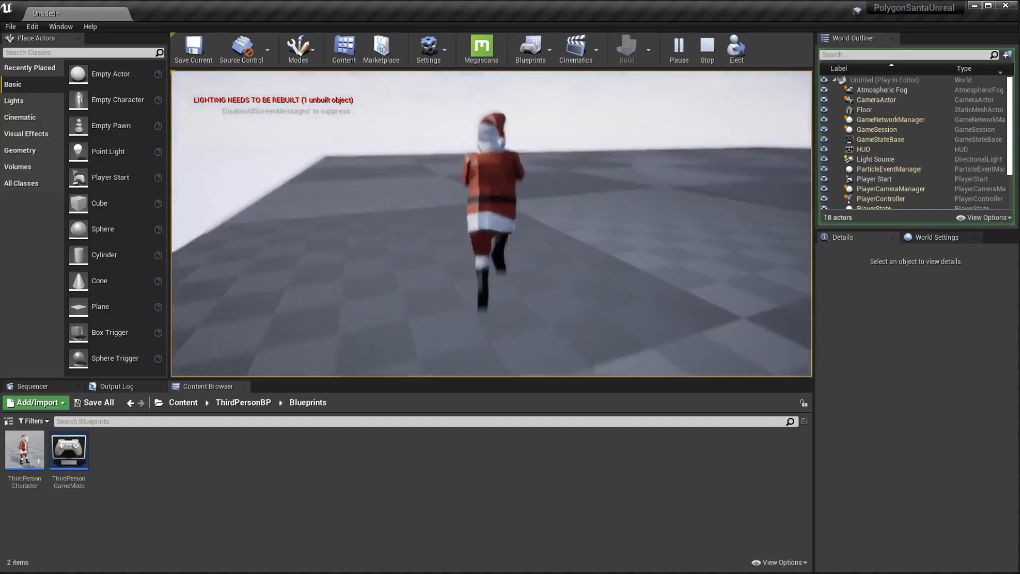
pyautogui.press('space')
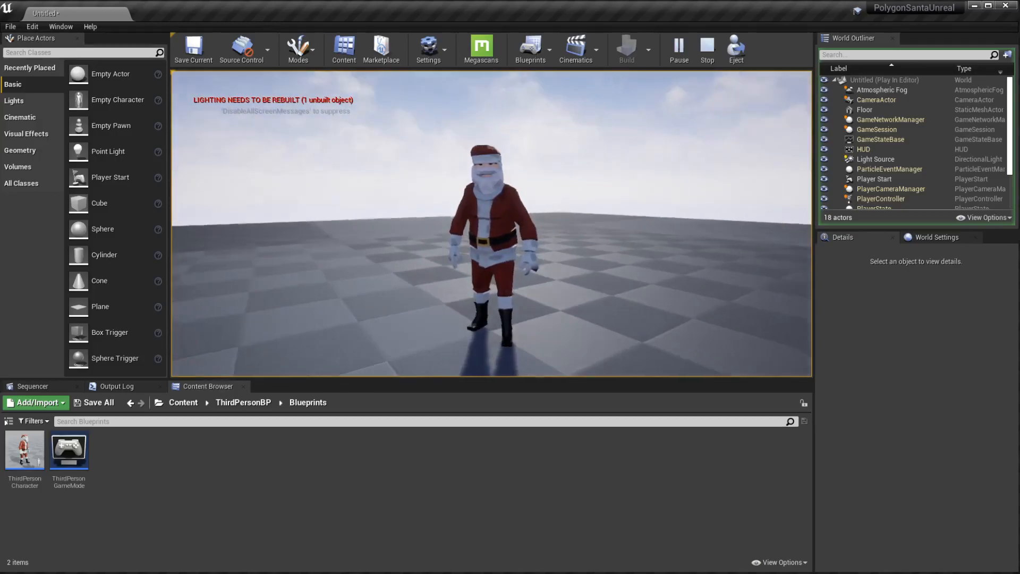
pyautogui.press('w')
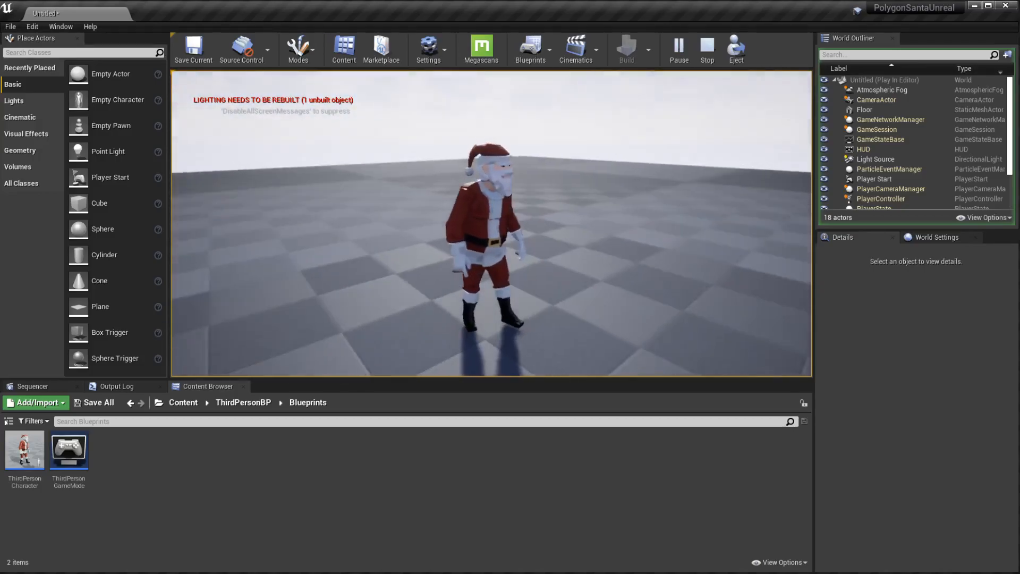
pyautogui.press('s')
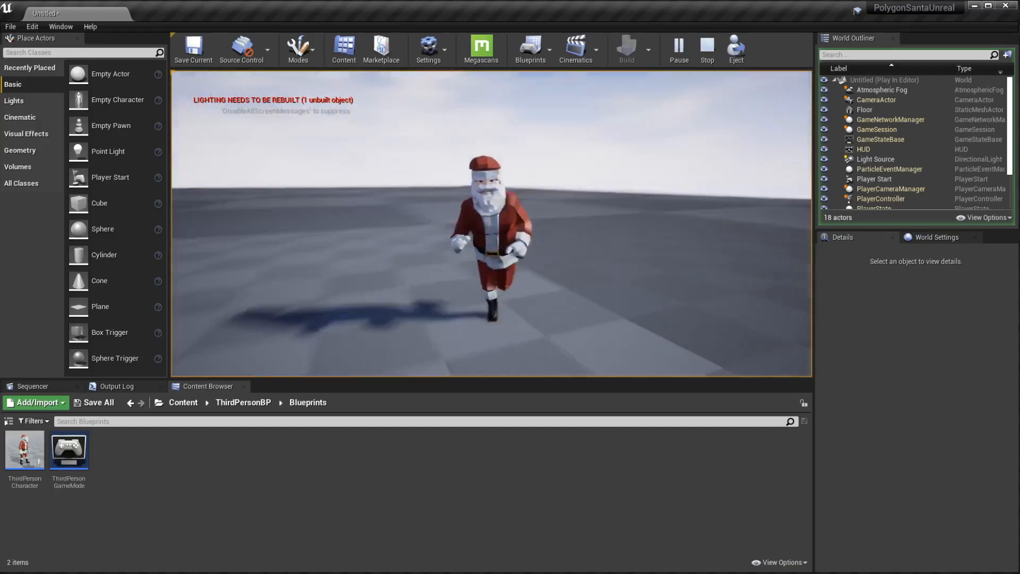
pyautogui.press('a')
pyautogui.press('d')
pyautogui.press('a')
pyautogui.press('w')
pyautogui.press('space')
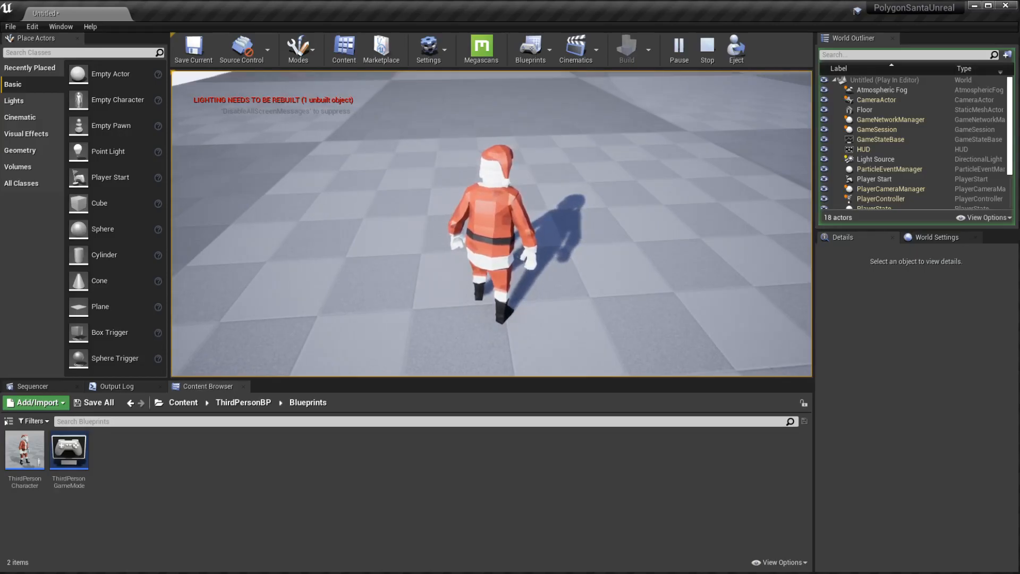
pyautogui.press('w')
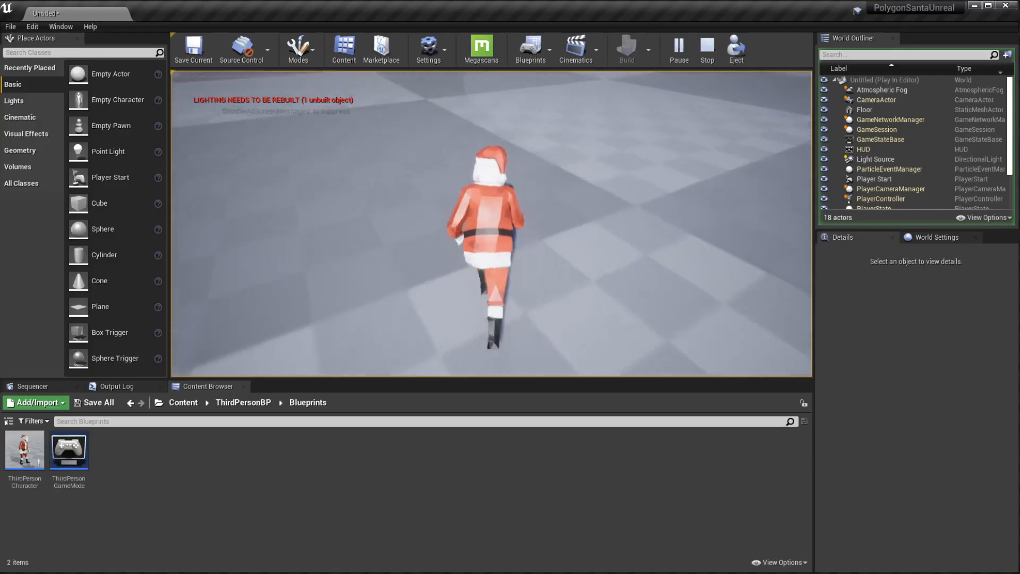
pyautogui.press('d')
pyautogui.press('a')
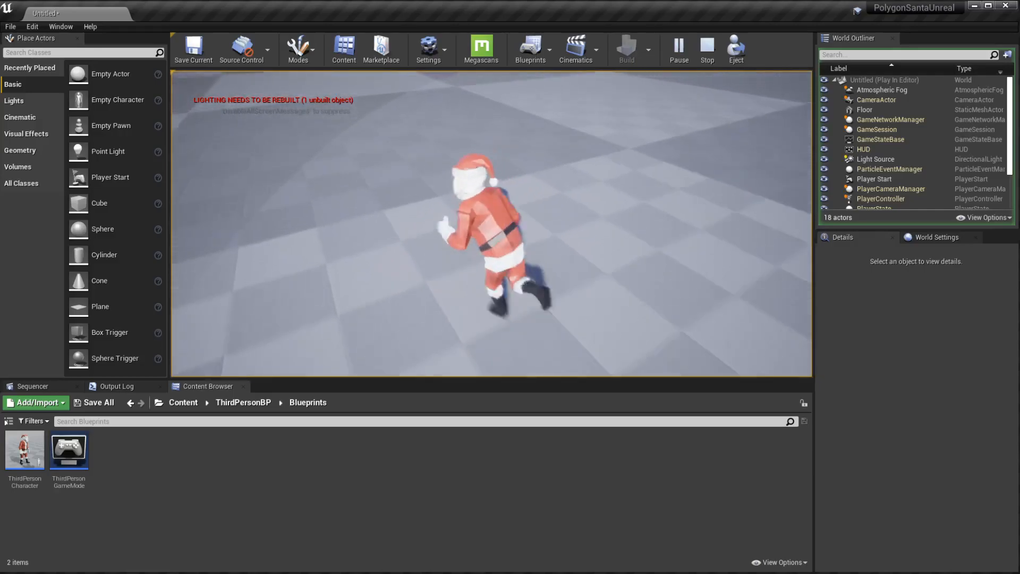
pyautogui.press('d')
pyautogui.press('space')
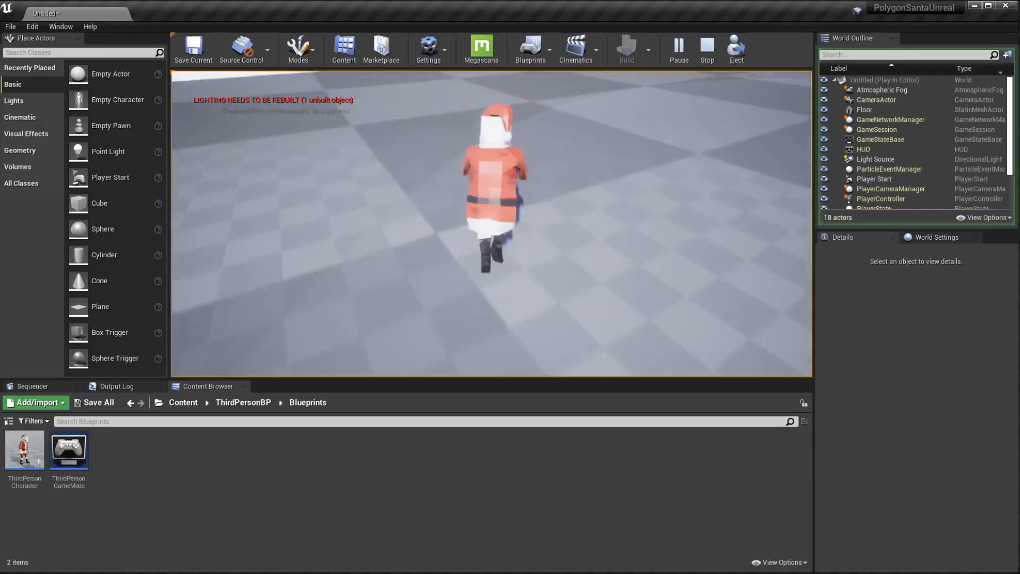
pyautogui.press('w')
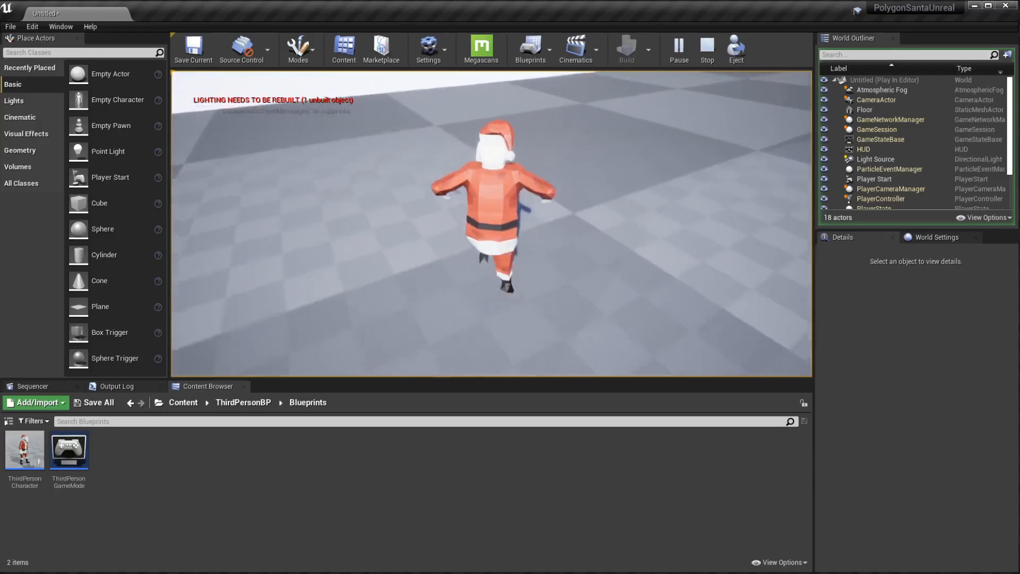